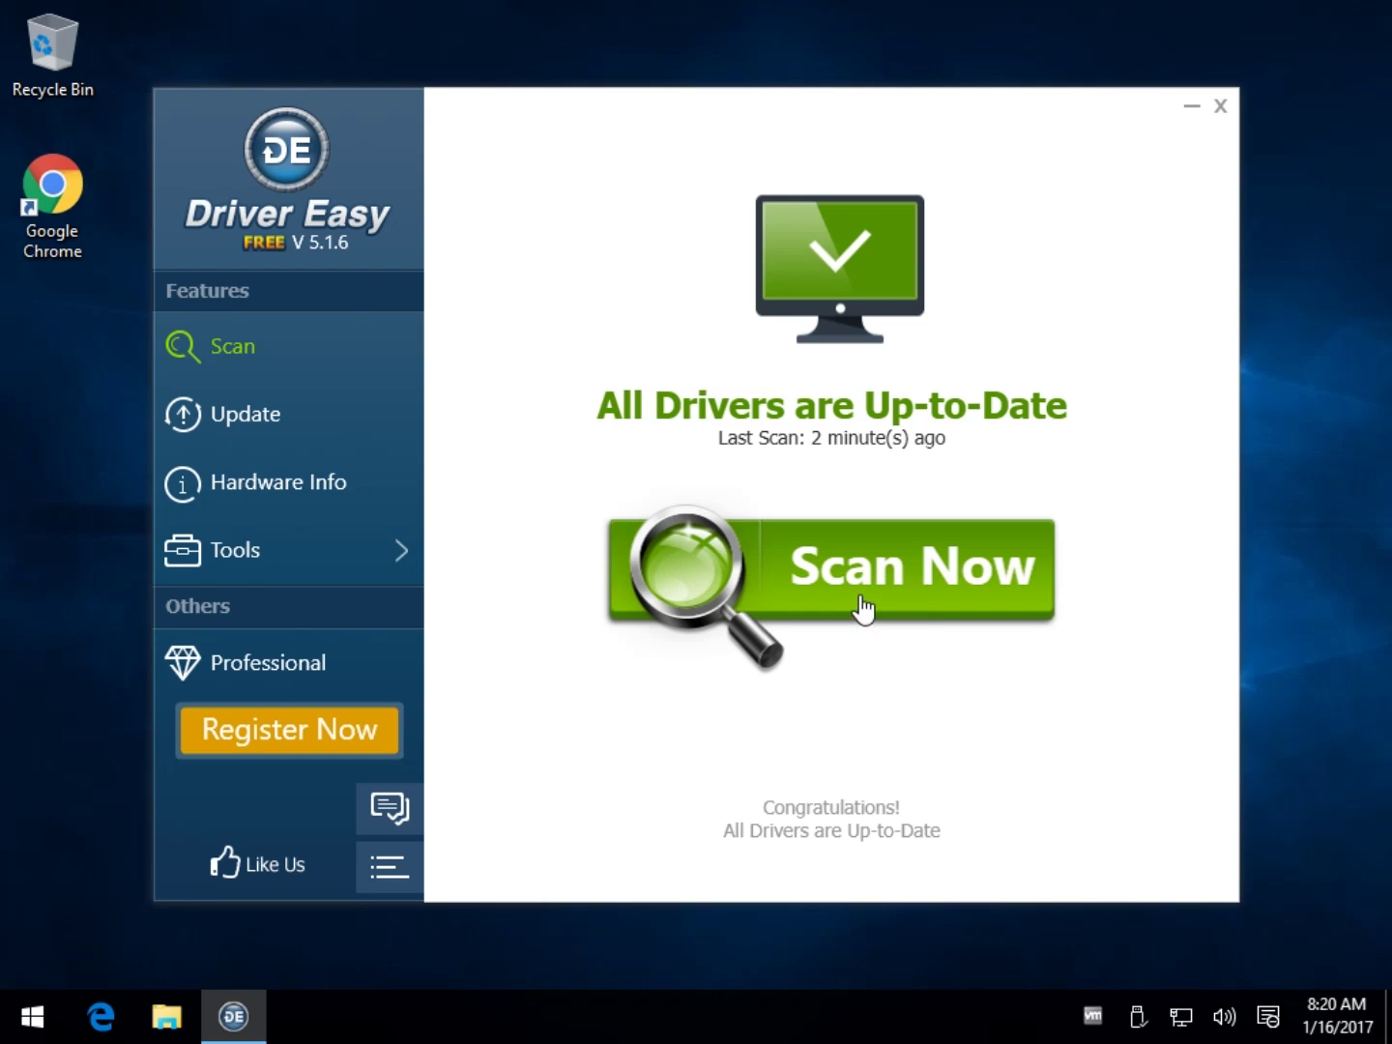
Run a new driver scan and scroll through the 85 up-to-date results.
left_click(896, 556)
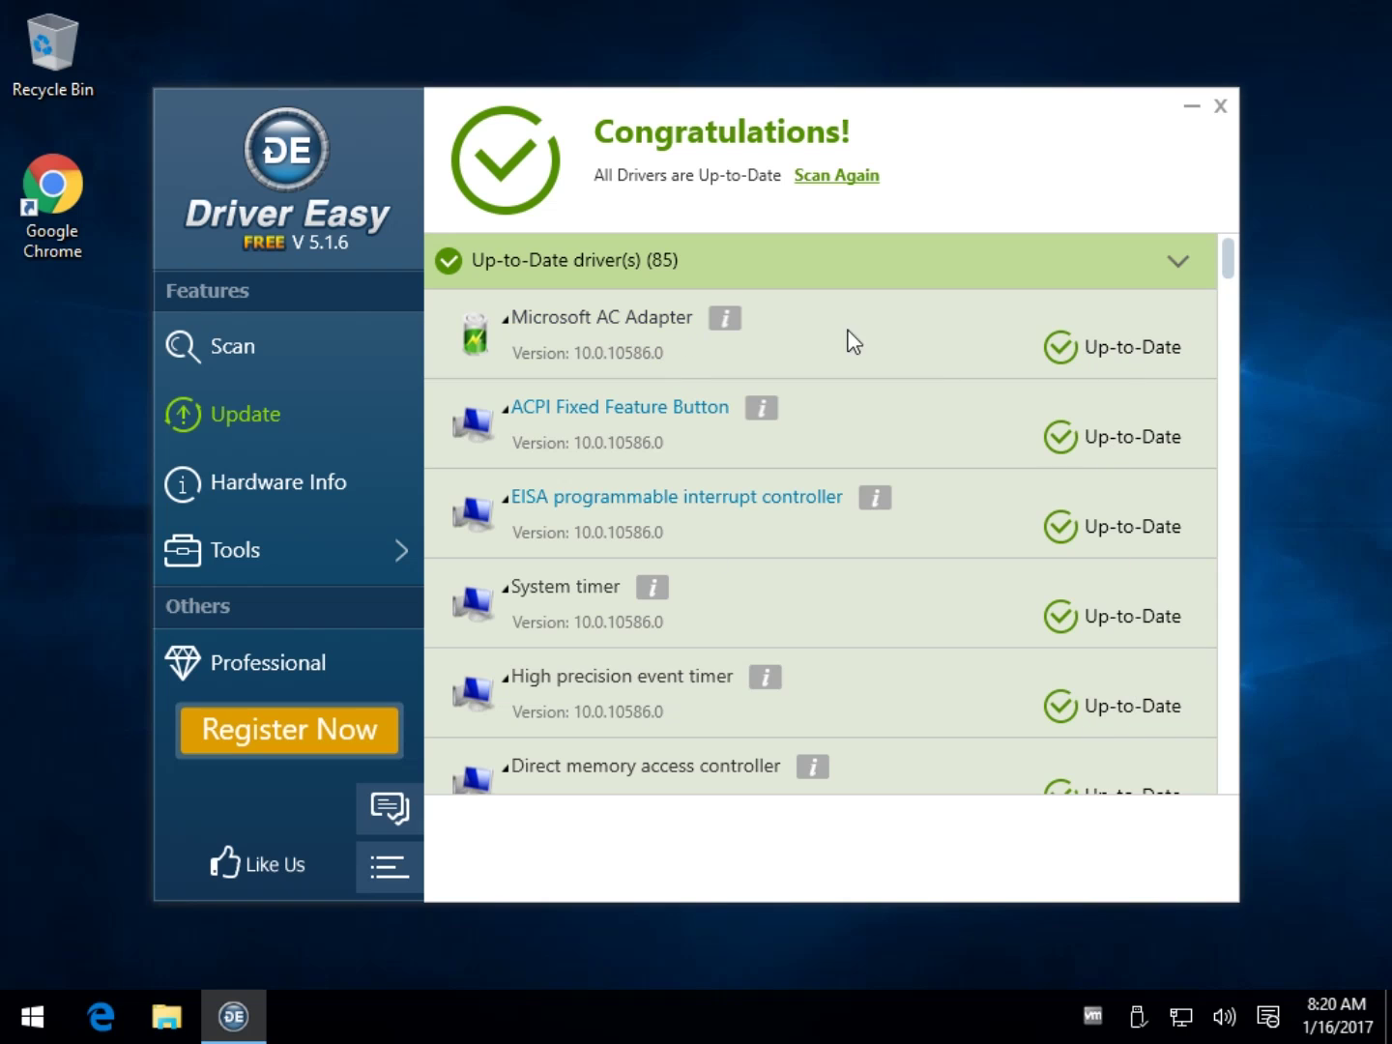
scroll(1166, 344, "down", 1)
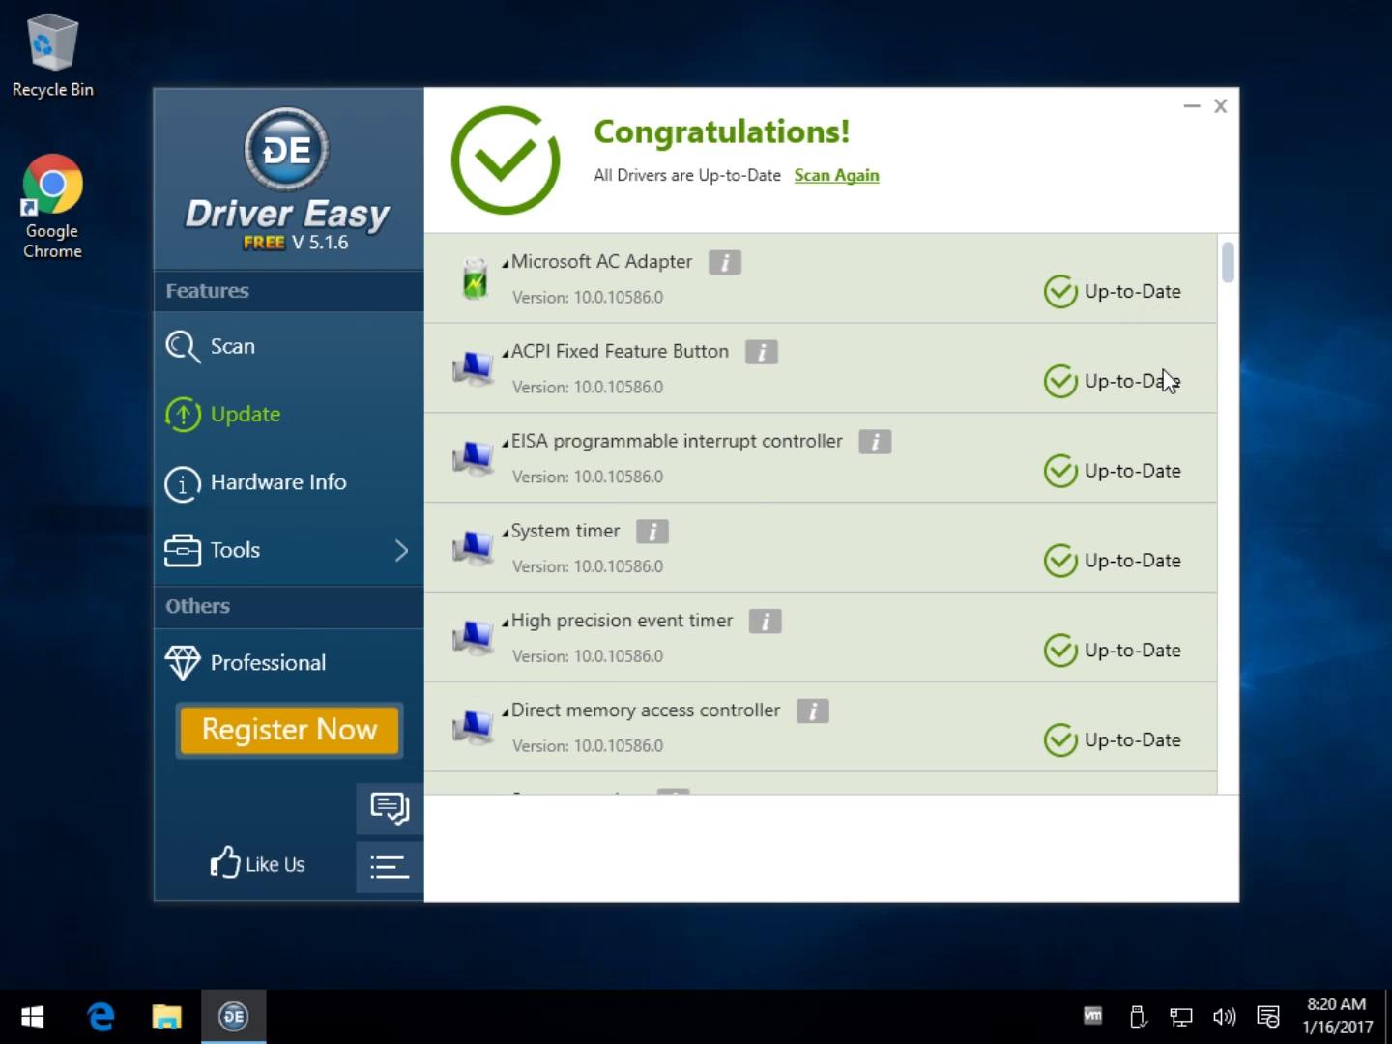
scroll(1160, 372, "up", 1)
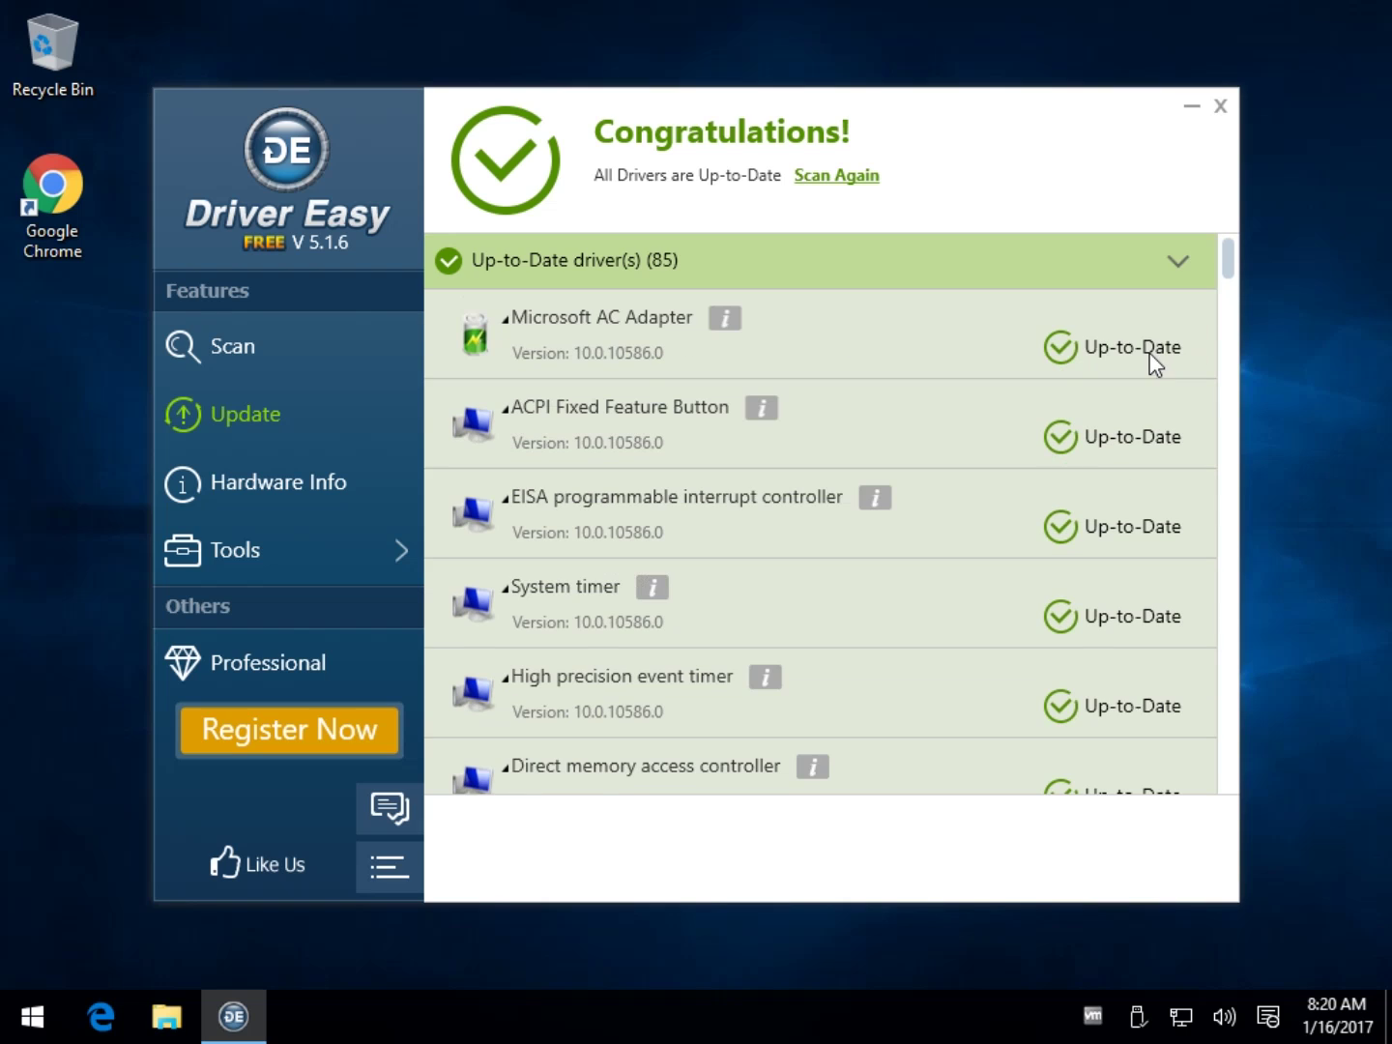
Collapse and expand the Up-to-Date driver(s) group several times.
left_click(1179, 263)
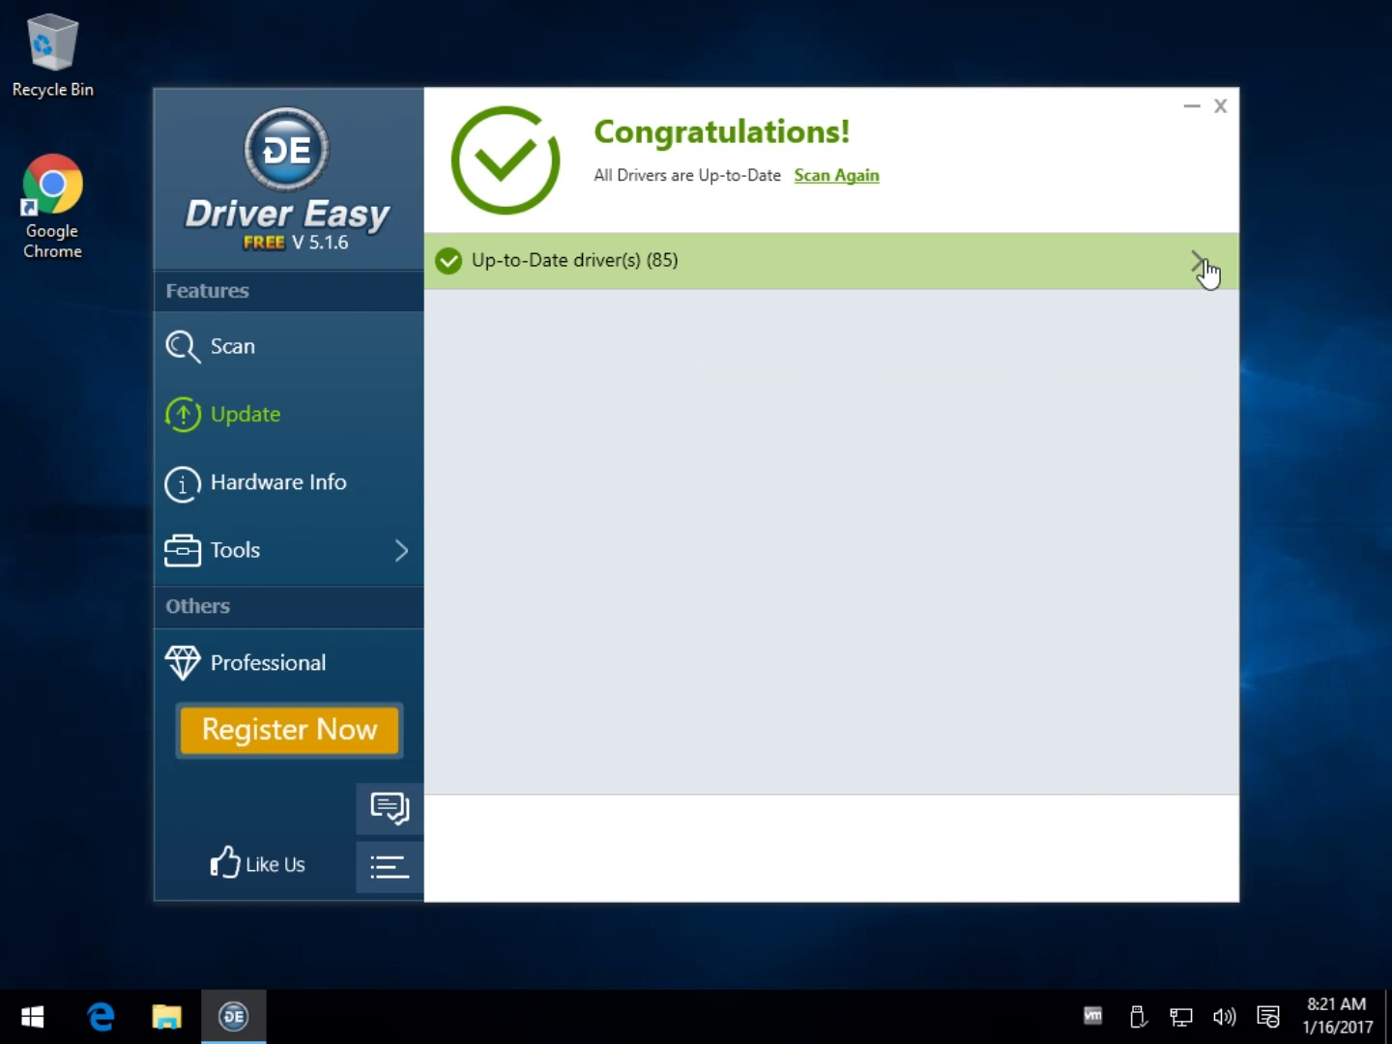
left_click(1199, 265)
left_click(449, 264)
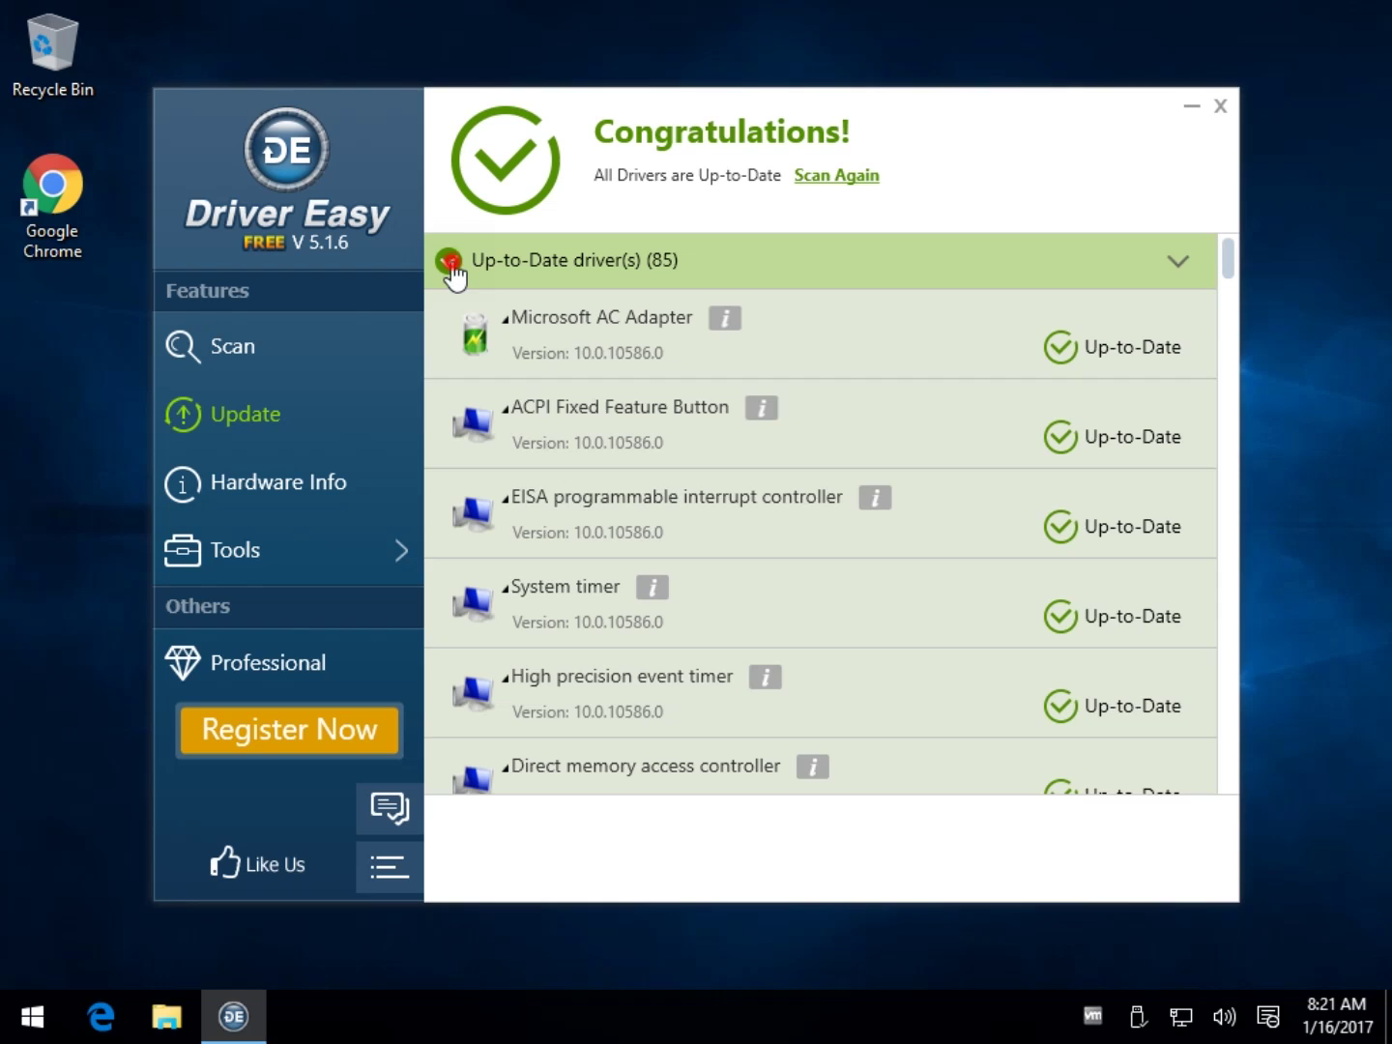
left_click(1155, 273)
left_click(1196, 277)
left_click(1179, 267)
left_click(1196, 269)
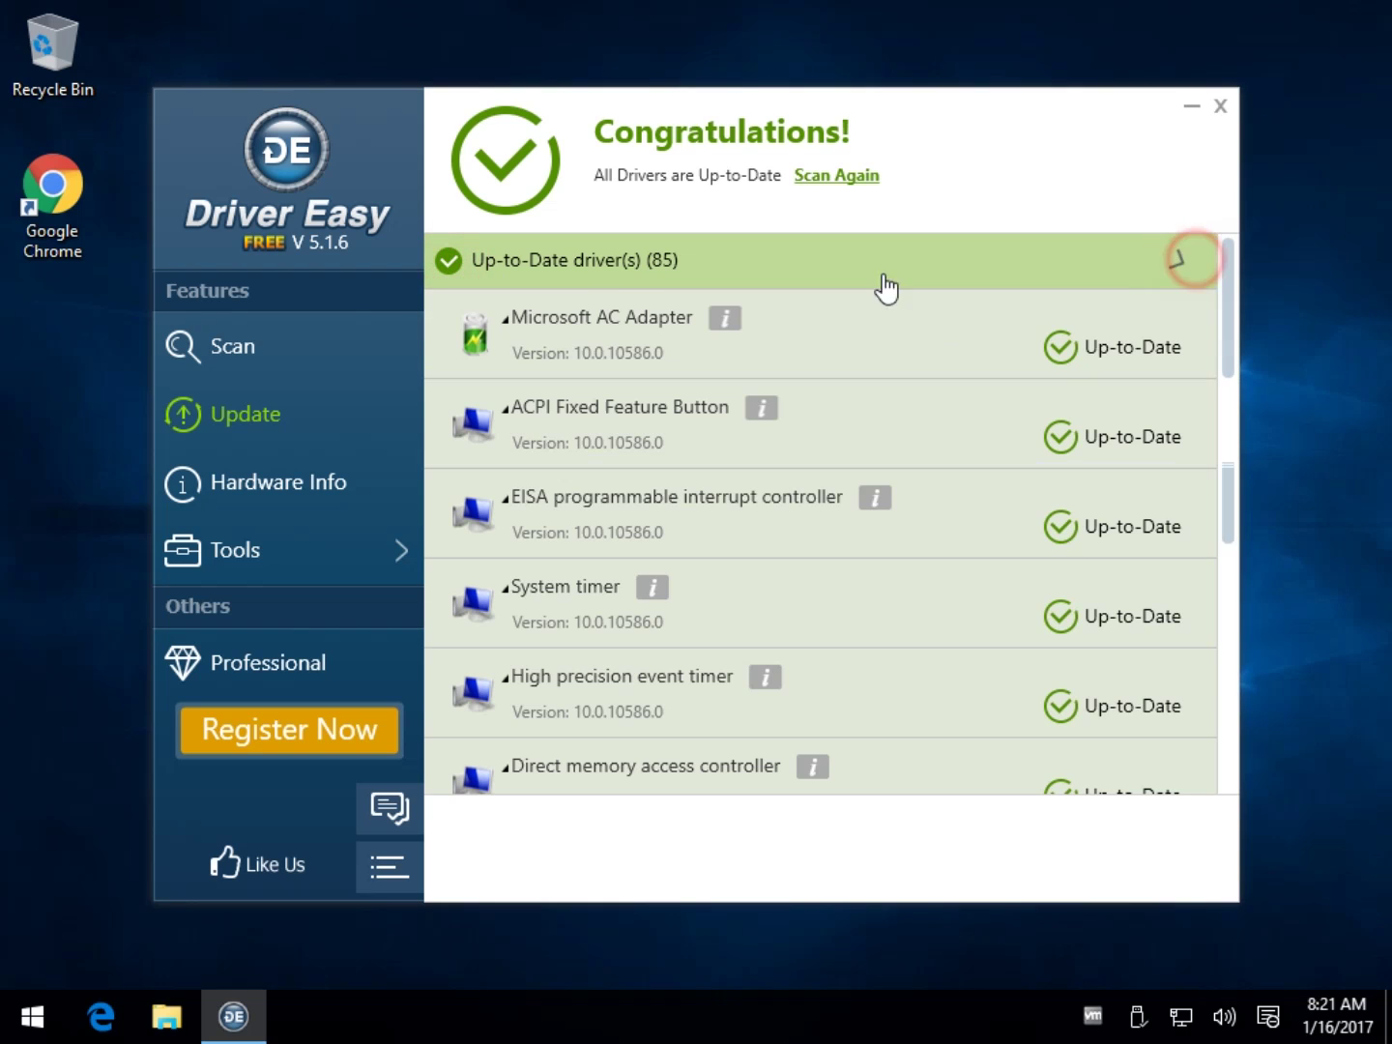
Decline Hardware Info's administrator prompt, close Driver Easy, and relaunch it as administrator.
left_click(244, 489)
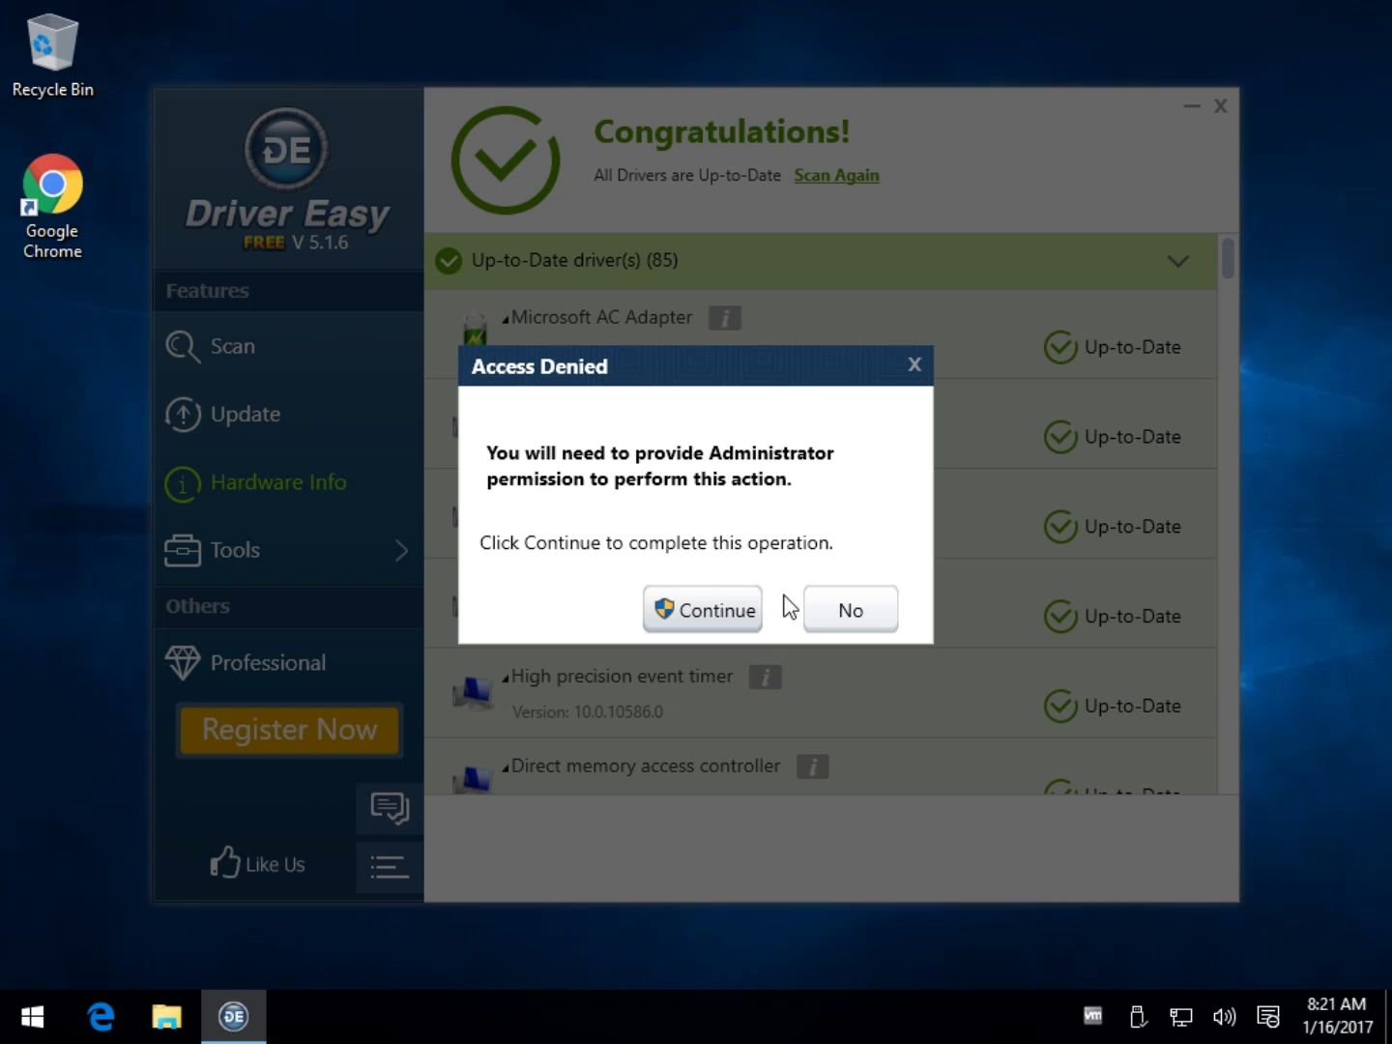
left_click(847, 612)
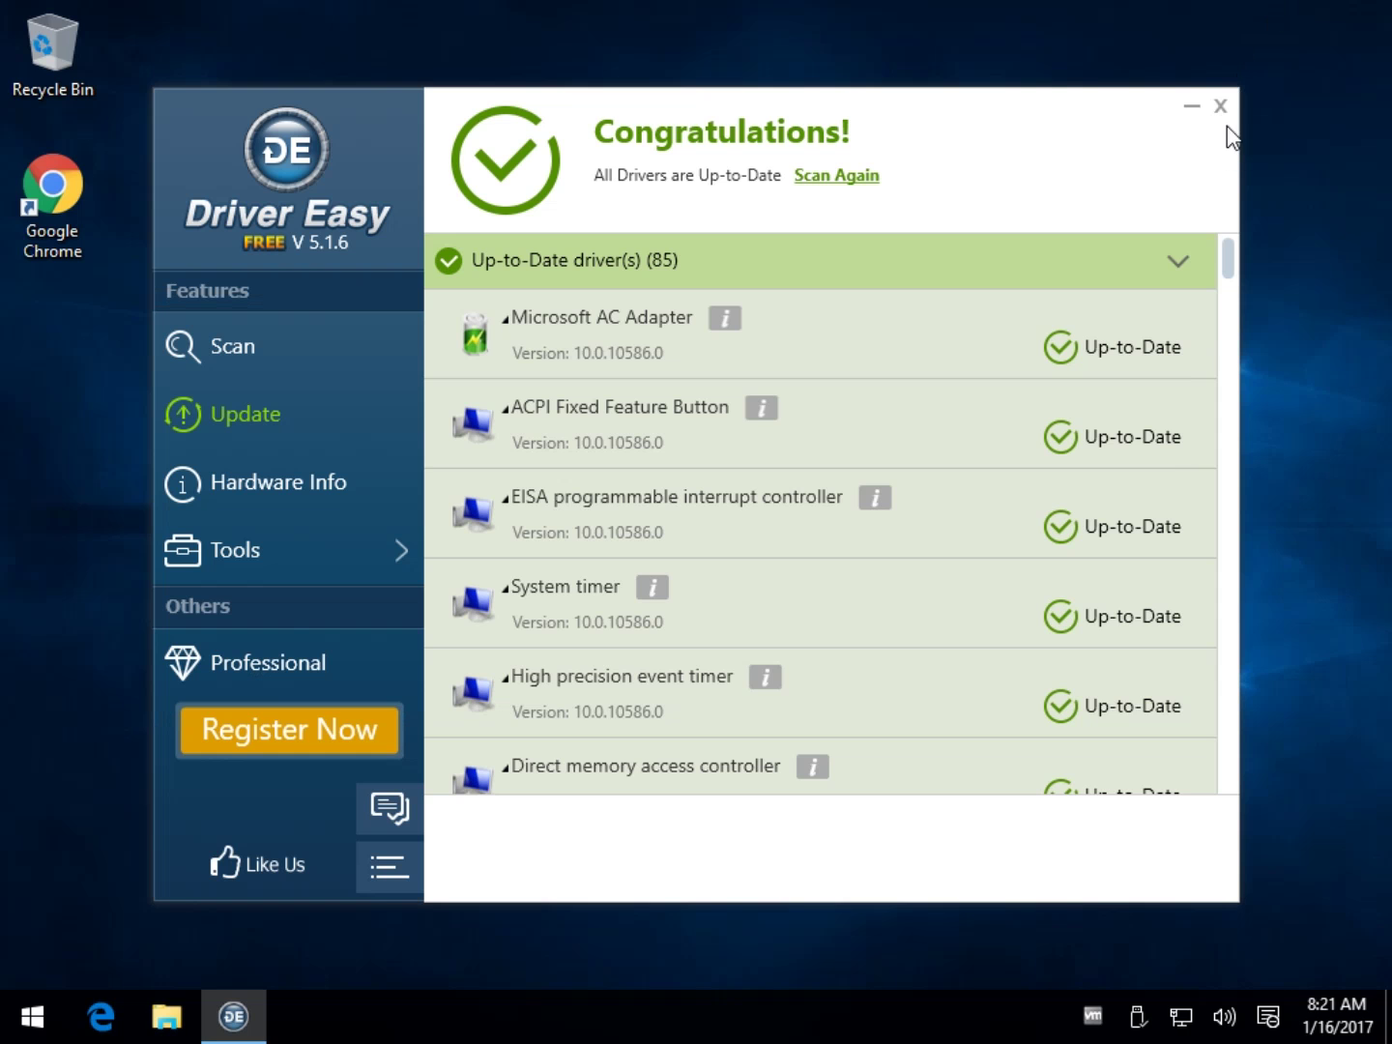
left_click(1221, 108)
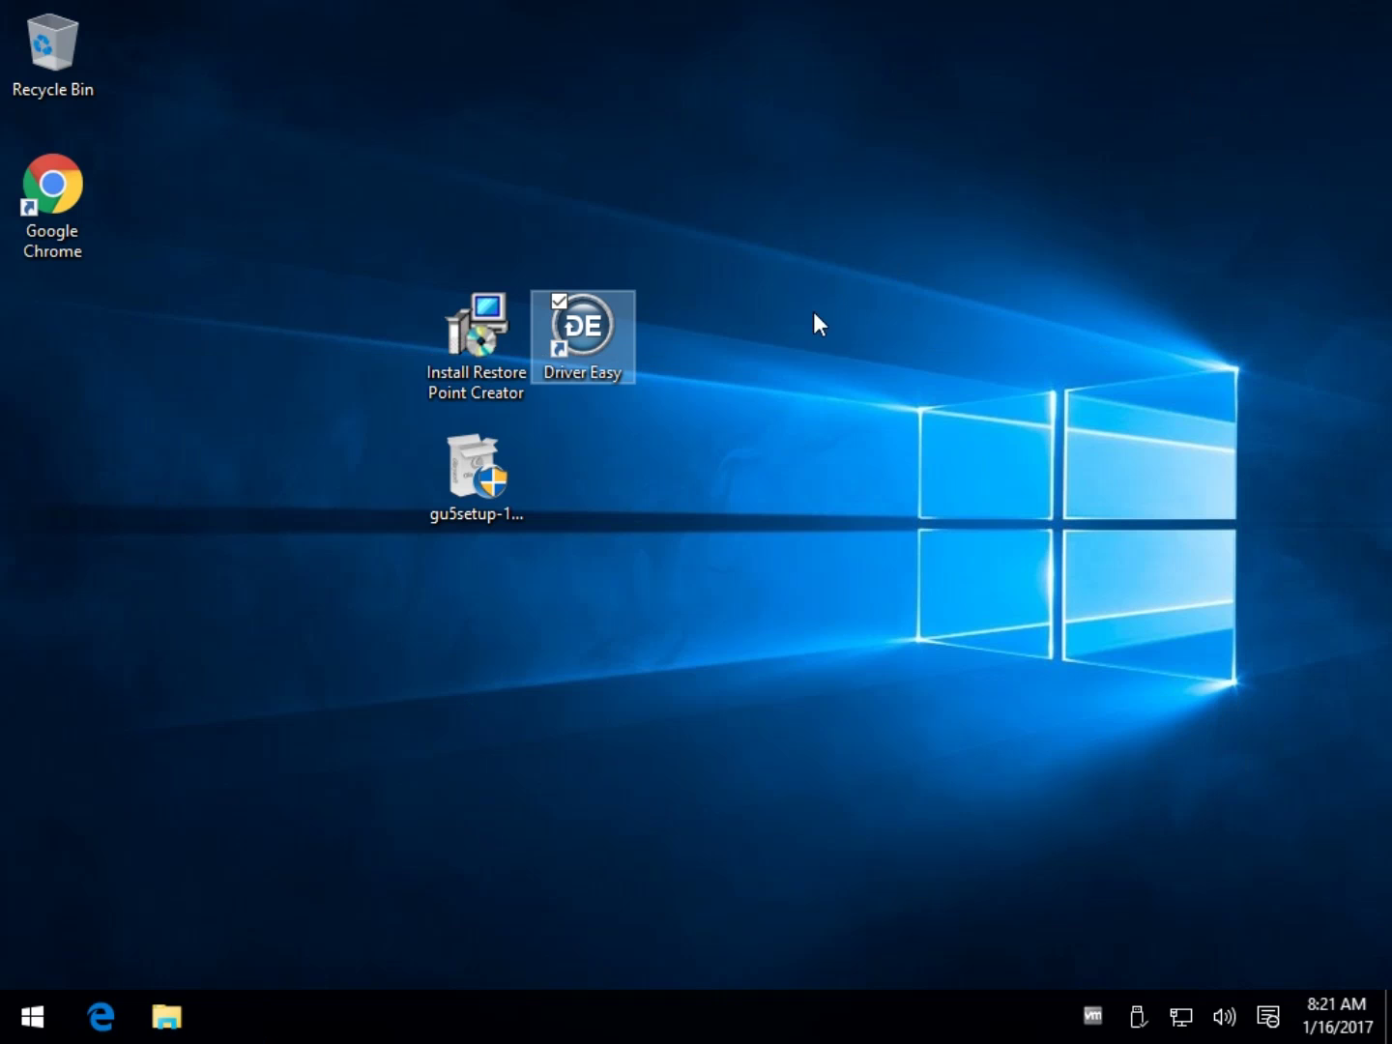
right_click(586, 333)
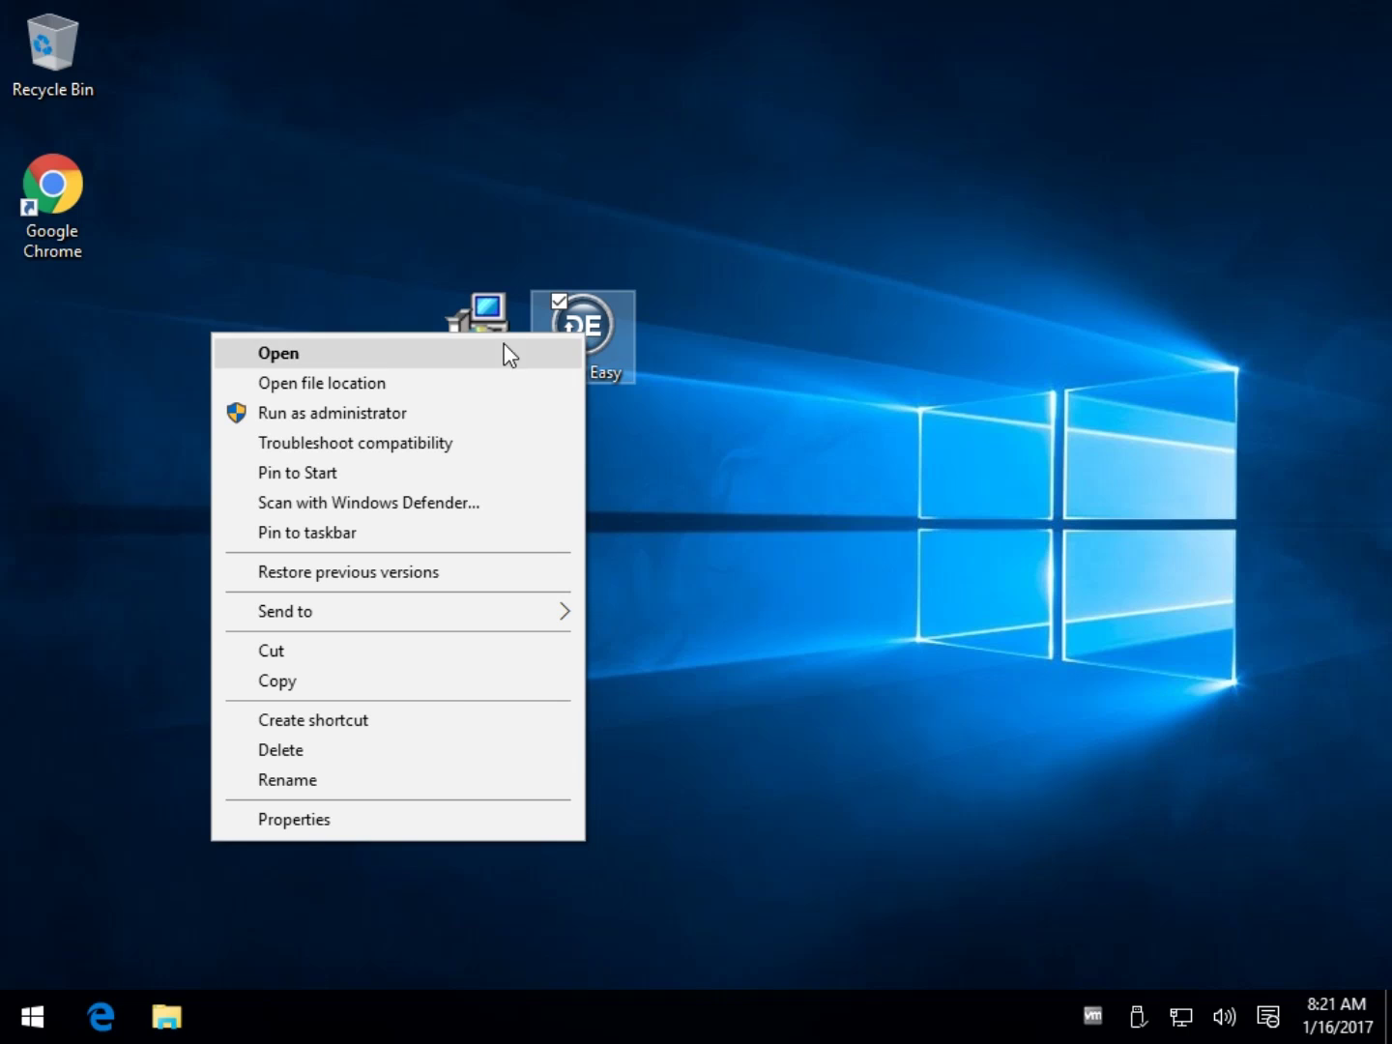
left_click(359, 416)
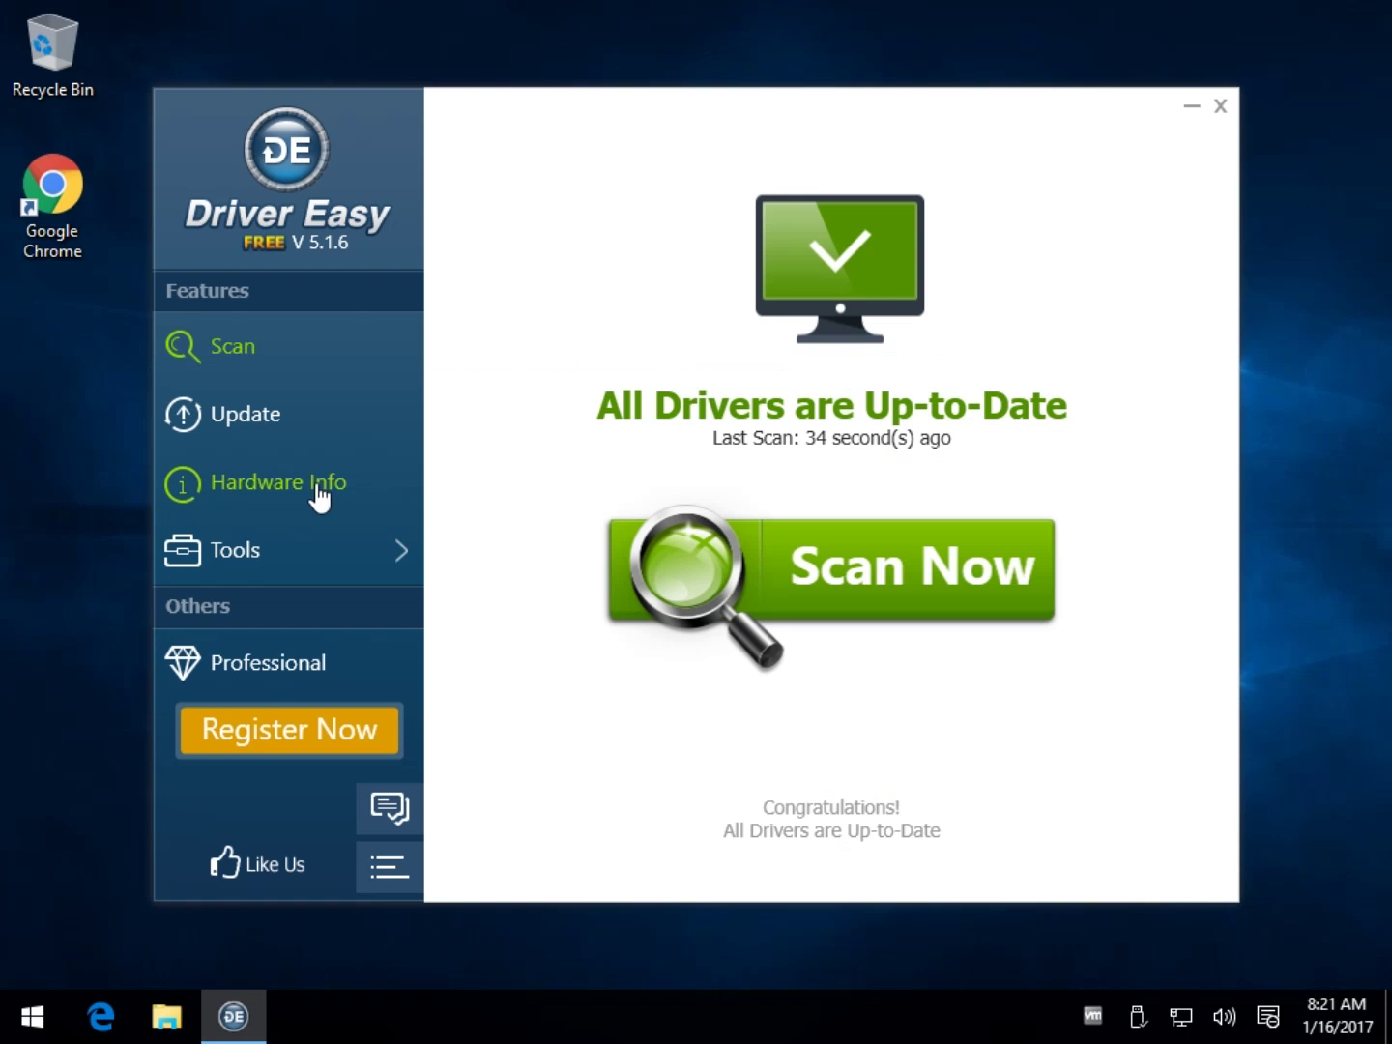
Open Hardware Info with administrator rights and scroll through the overview.
left_click(318, 488)
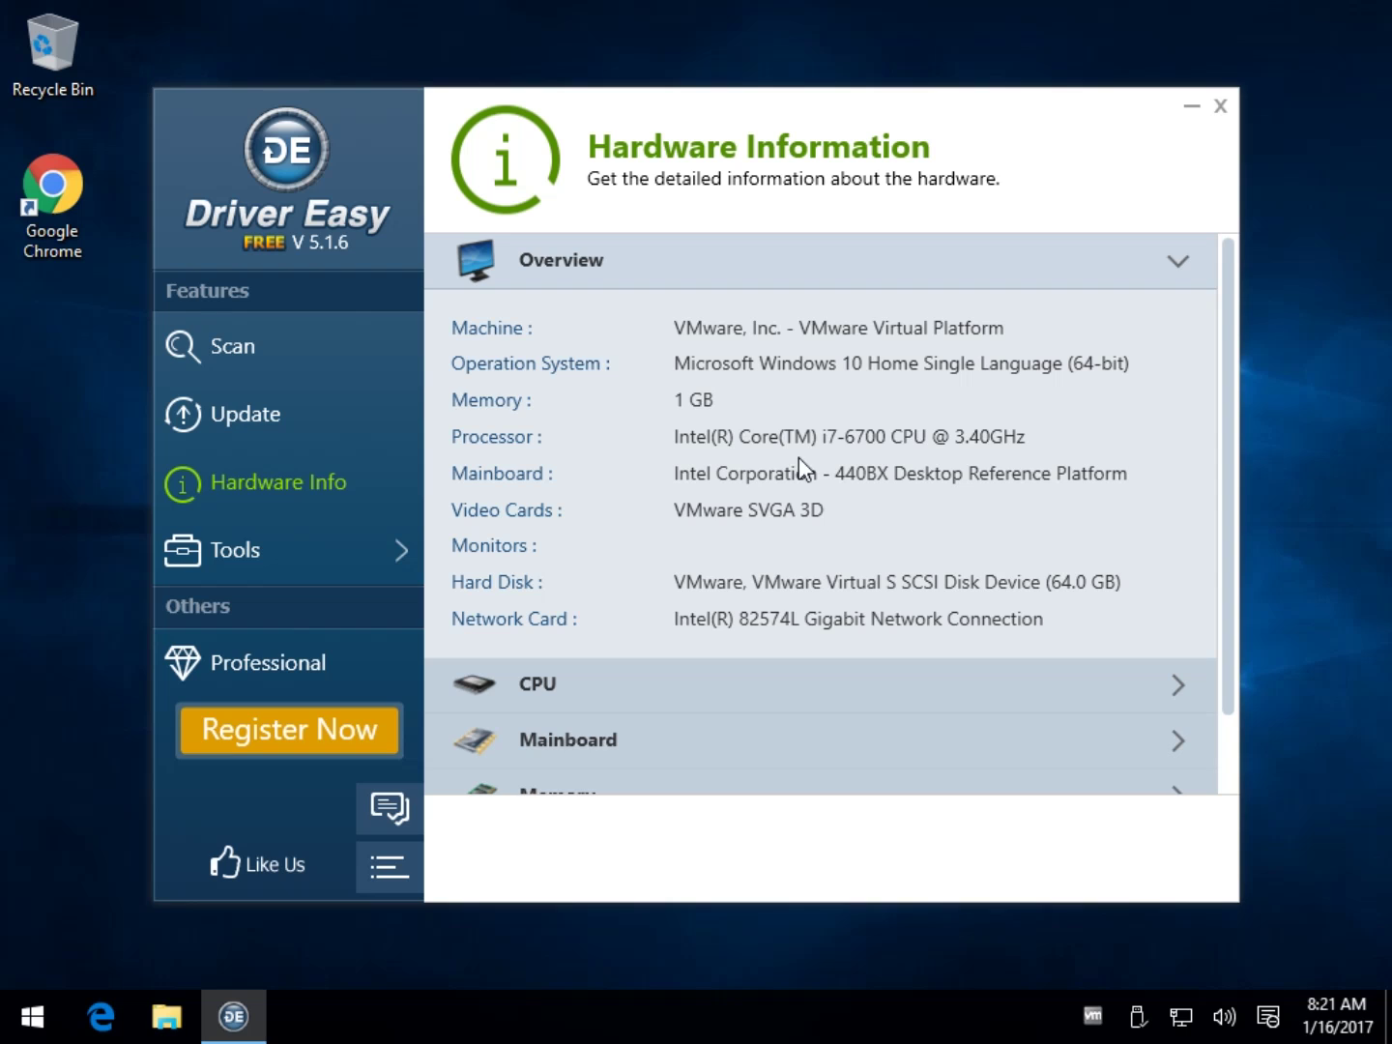
scroll(801, 569, "down", 2)
scroll(788, 515, "up", 2)
scroll(797, 434, "down", 2)
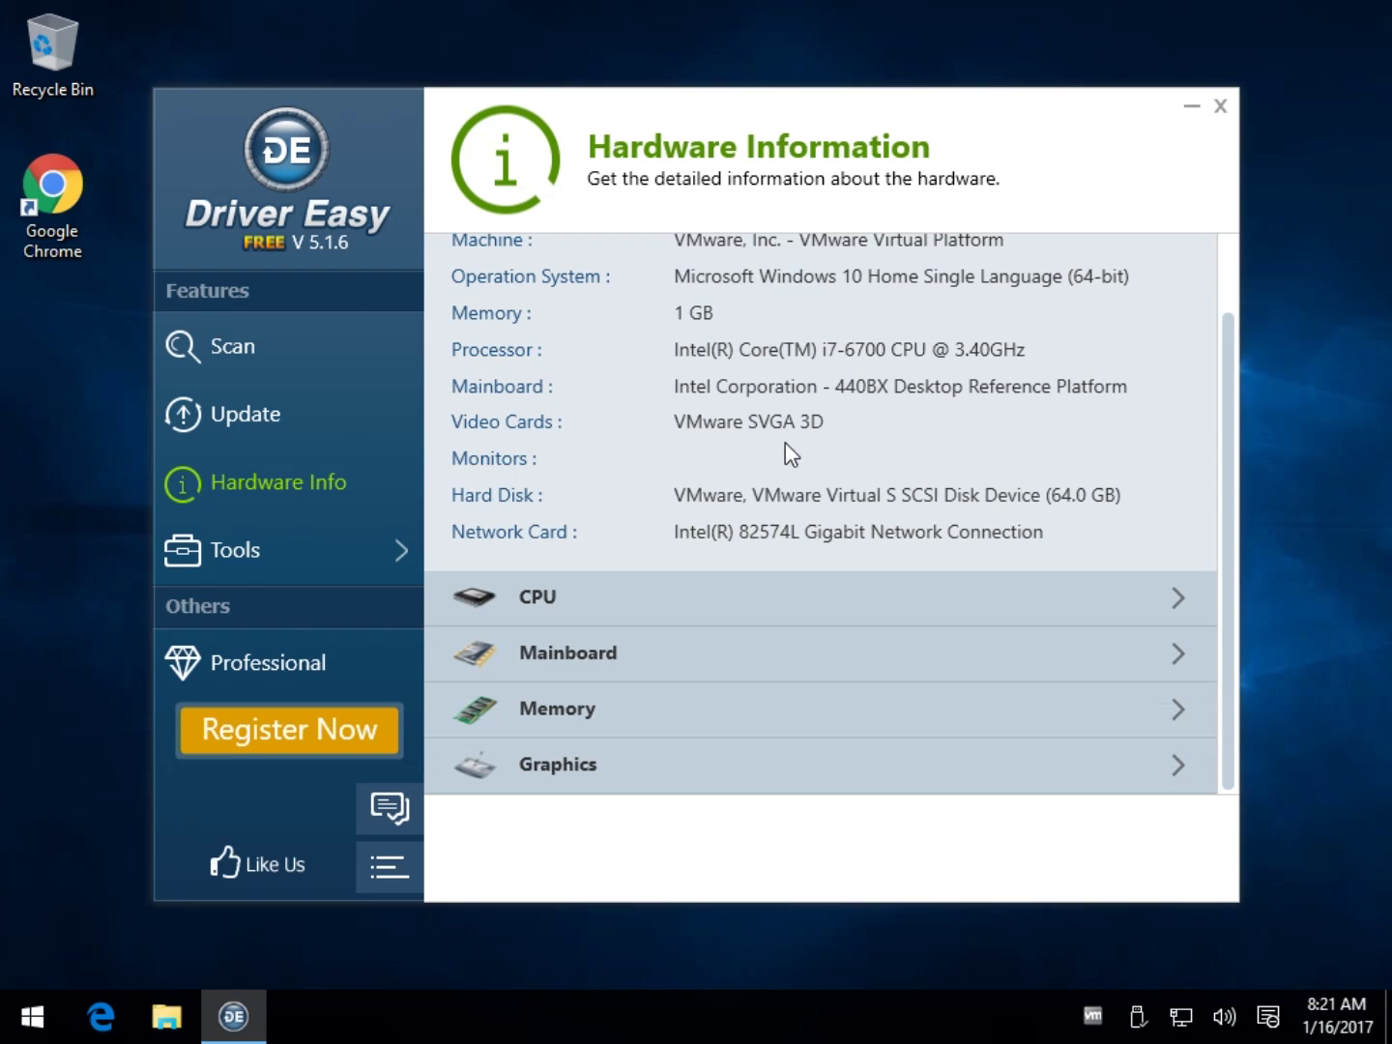
Expand the CPU, Mainboard and Graphics details, then go to the Tools section.
left_click(547, 600)
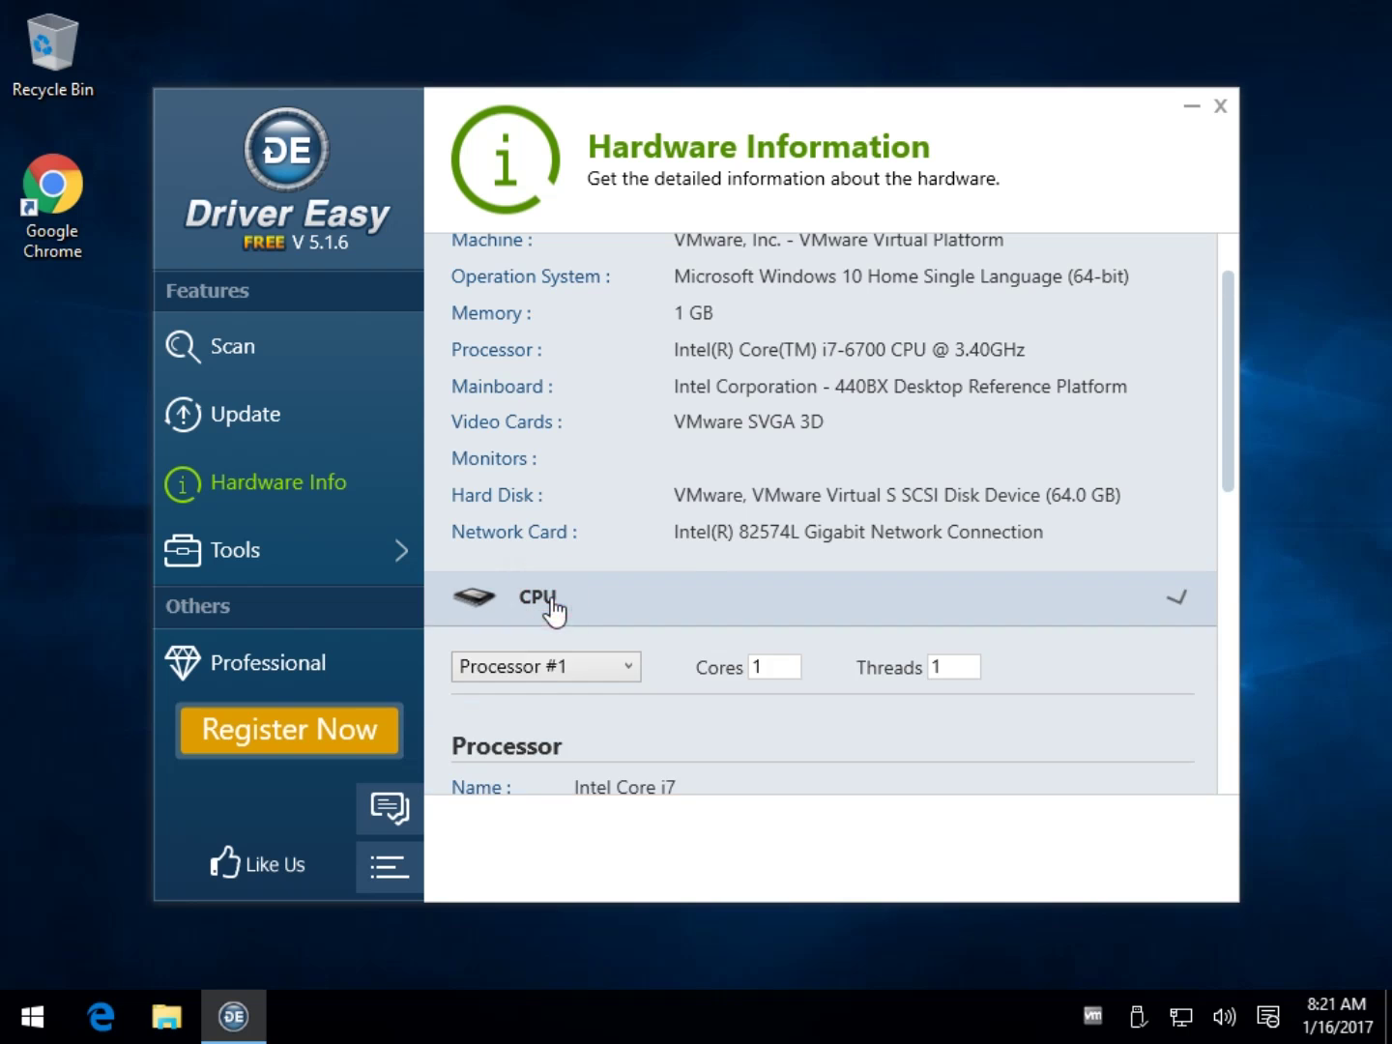
scroll(672, 552, "down", 8)
scroll(671, 552, "down", 10)
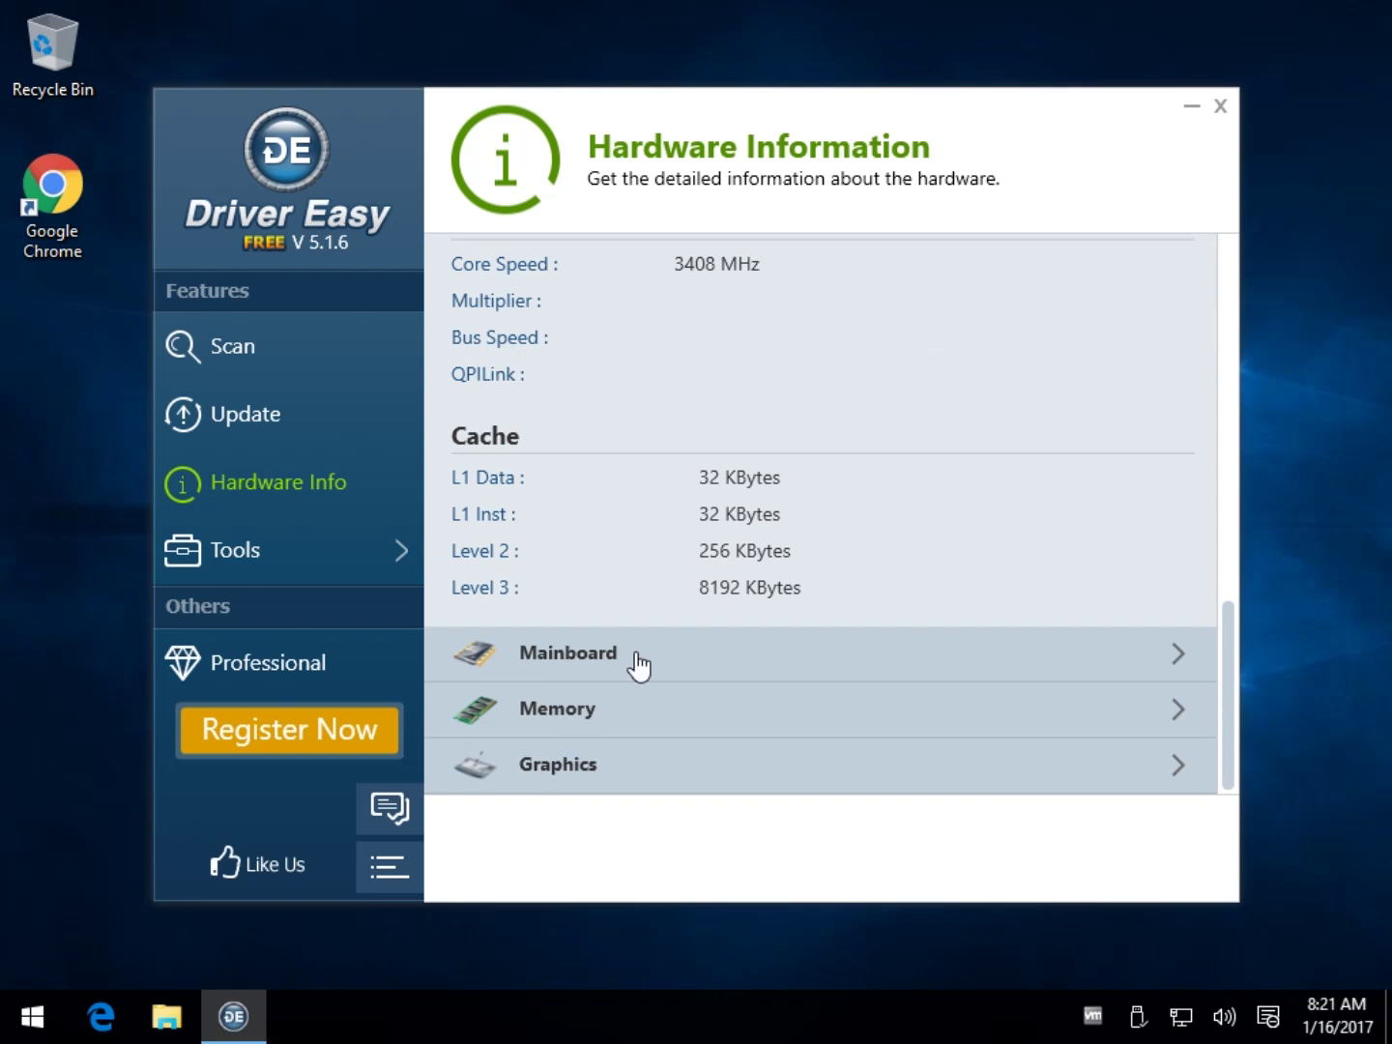
left_click(570, 636)
scroll(696, 588, "down", 7)
scroll(675, 580, "down", 5)
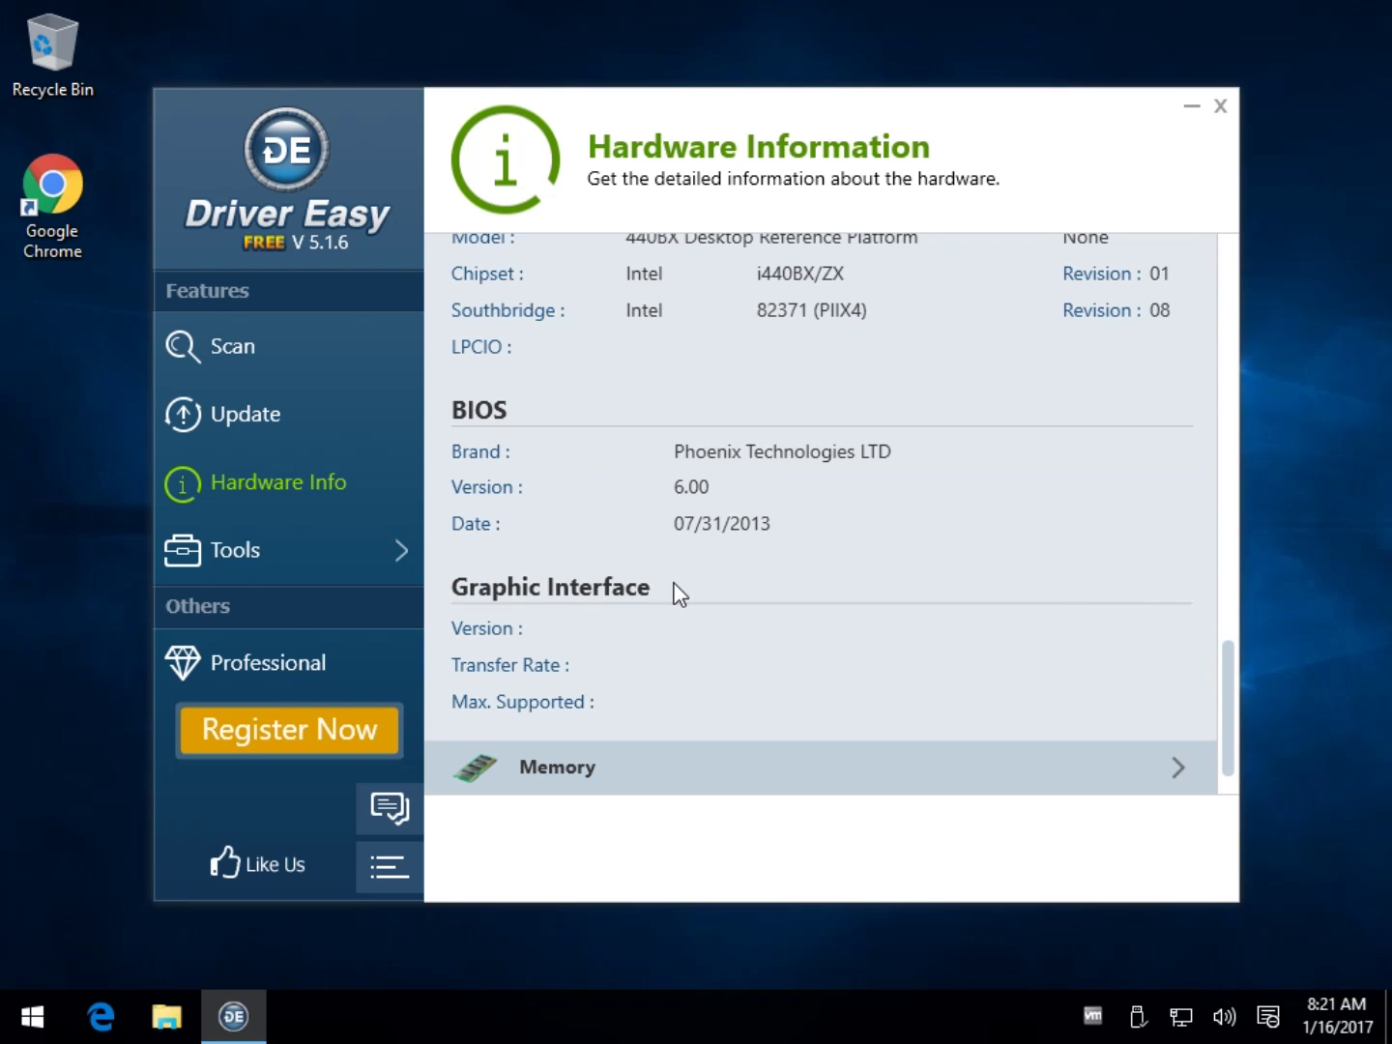
left_click(585, 773)
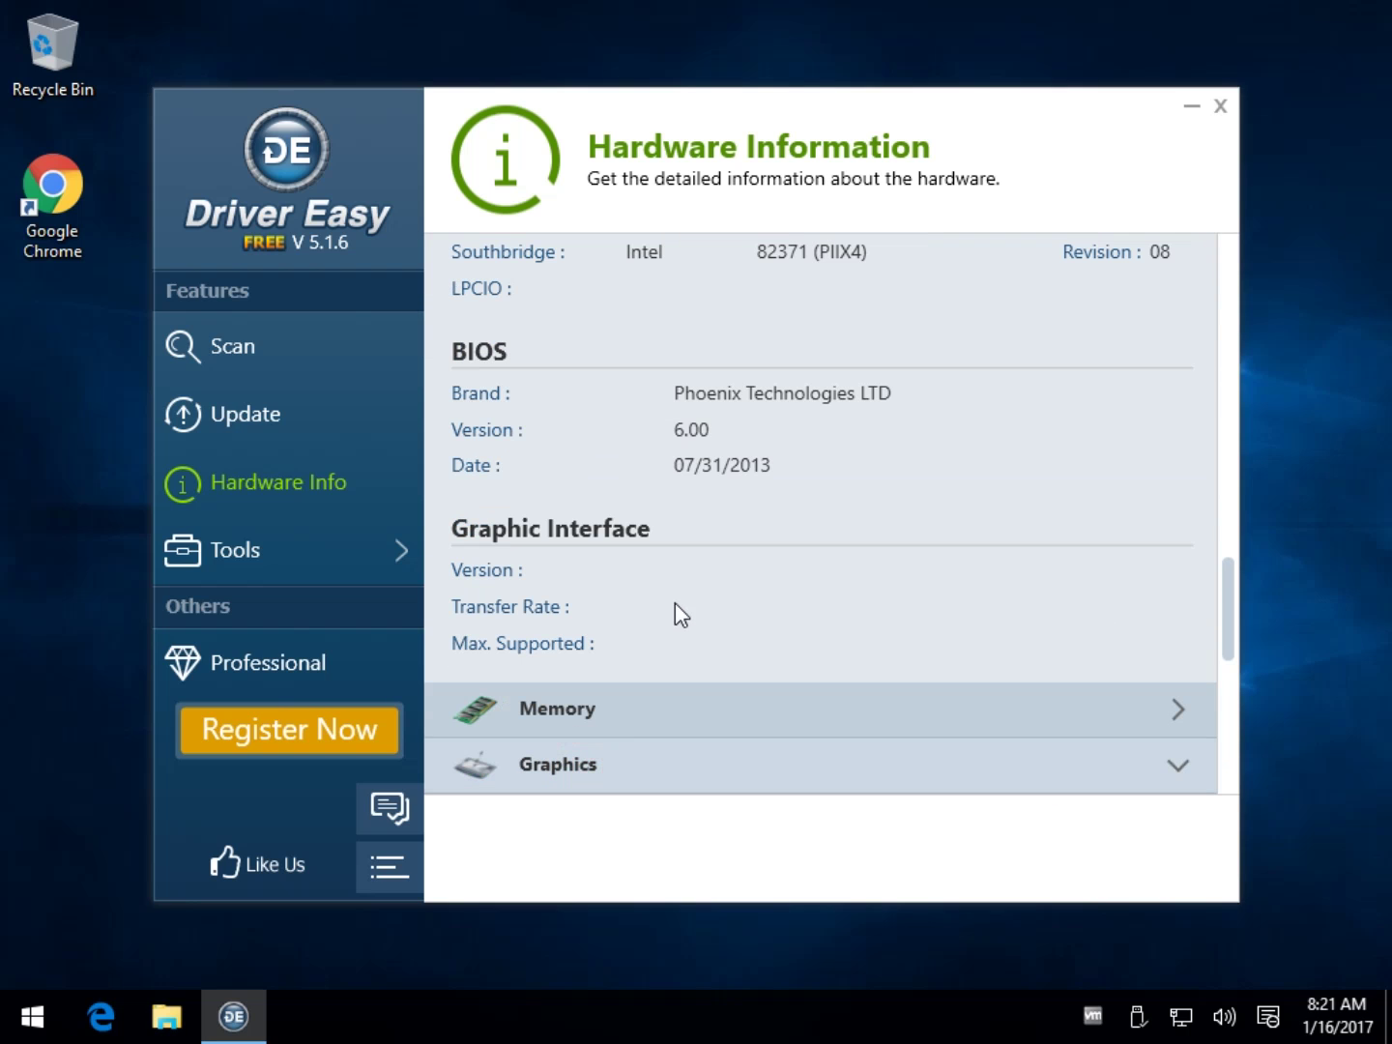
scroll(691, 526, "up", 15)
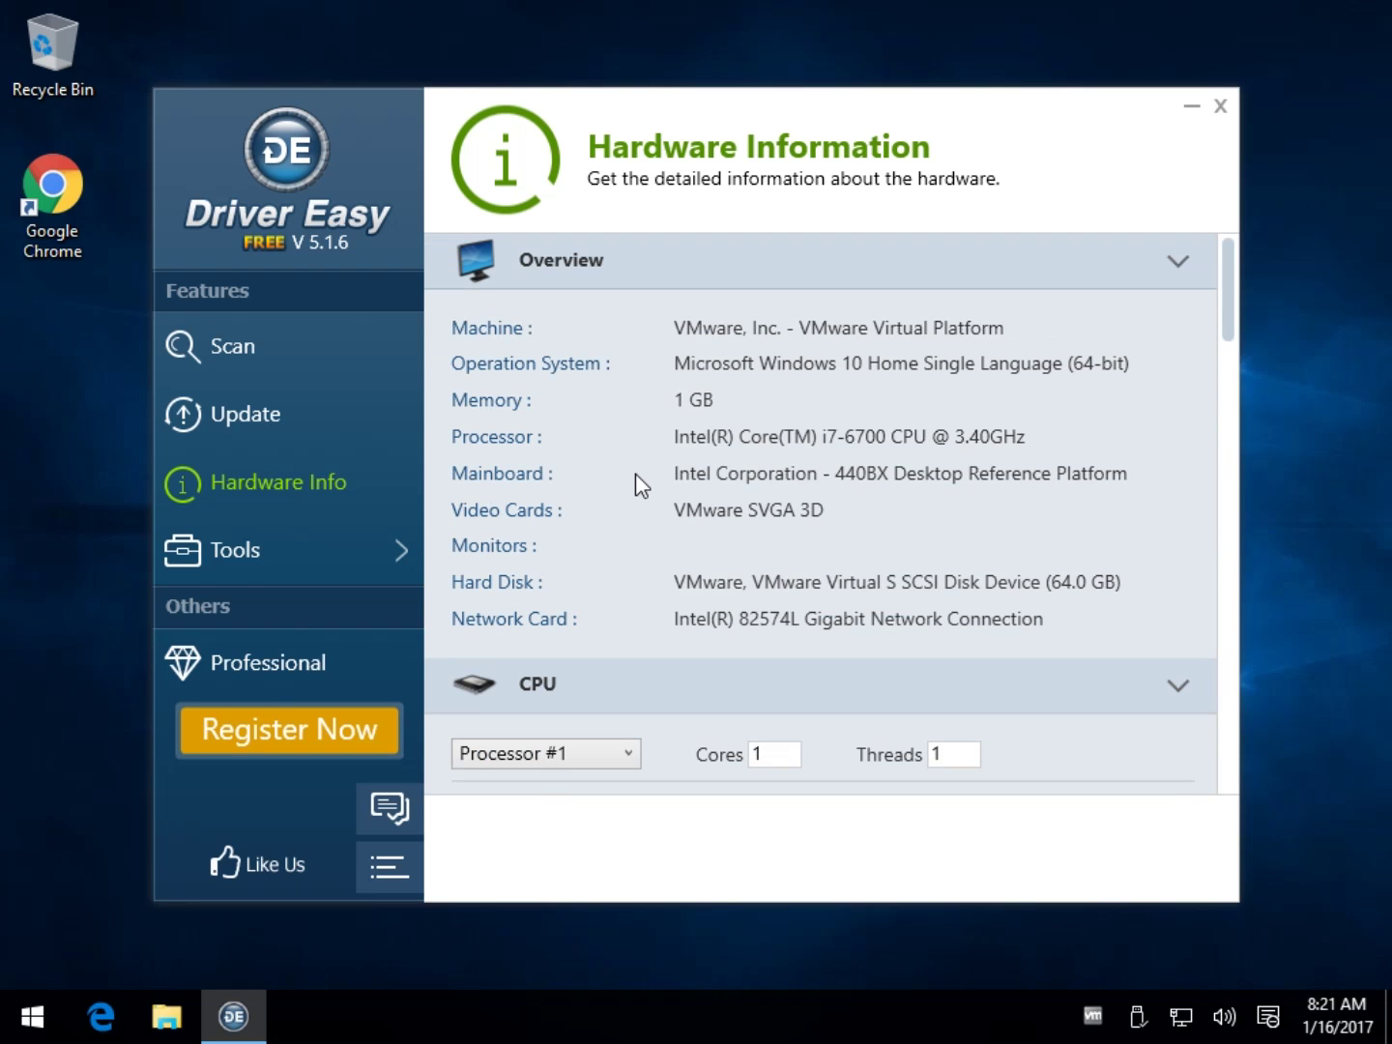
left_click(232, 553)
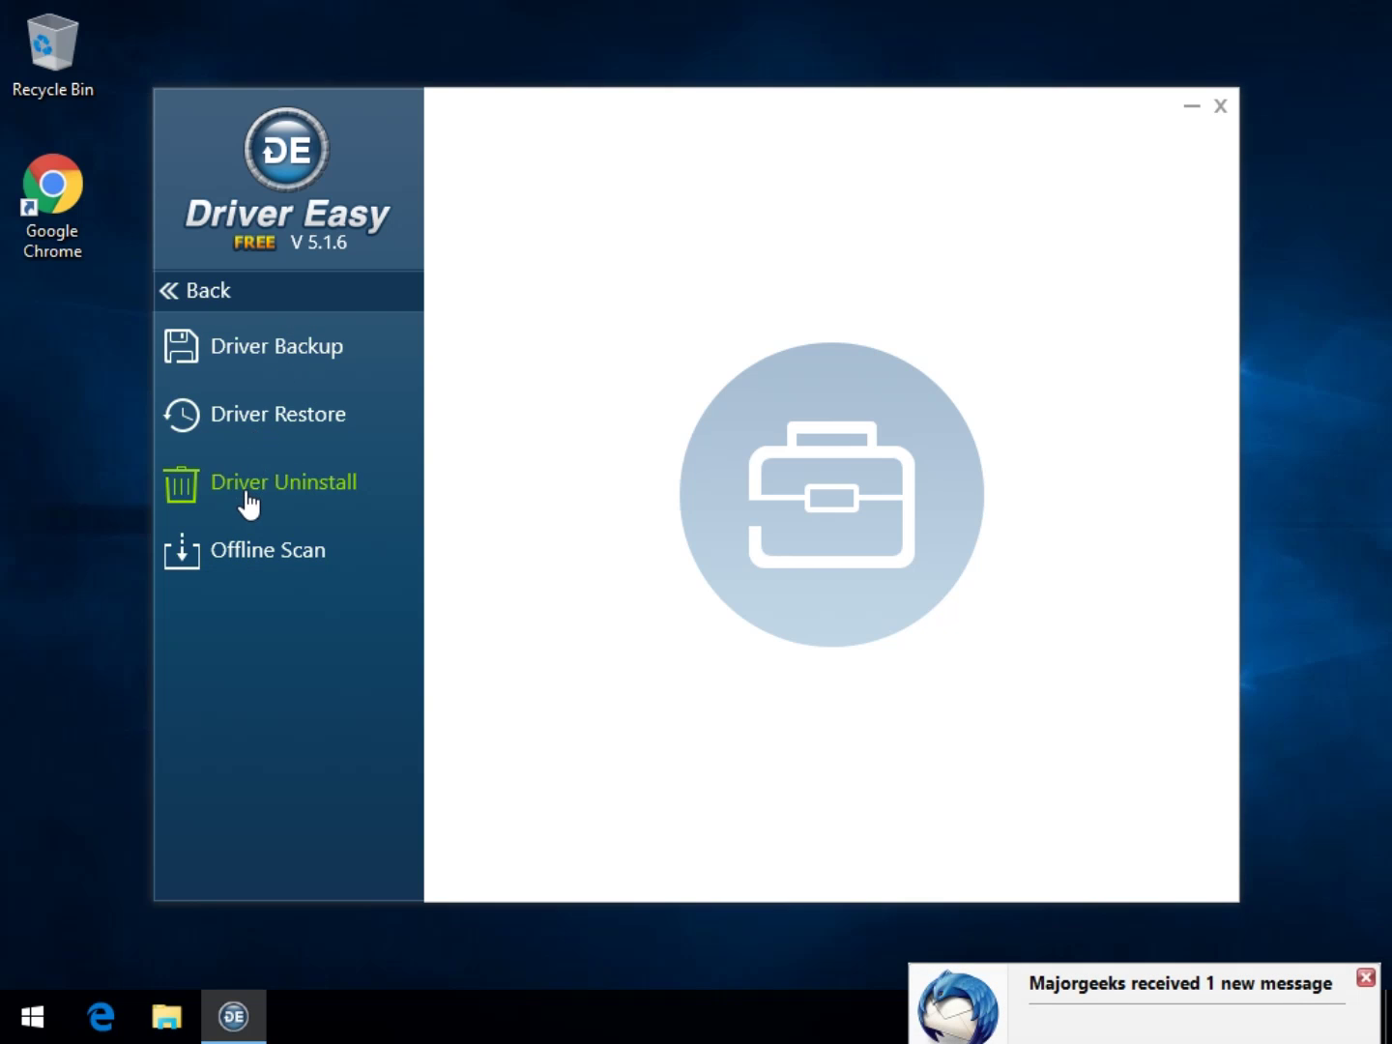
View the Offline Scan page, then go back to the main feature screen.
left_click(239, 552)
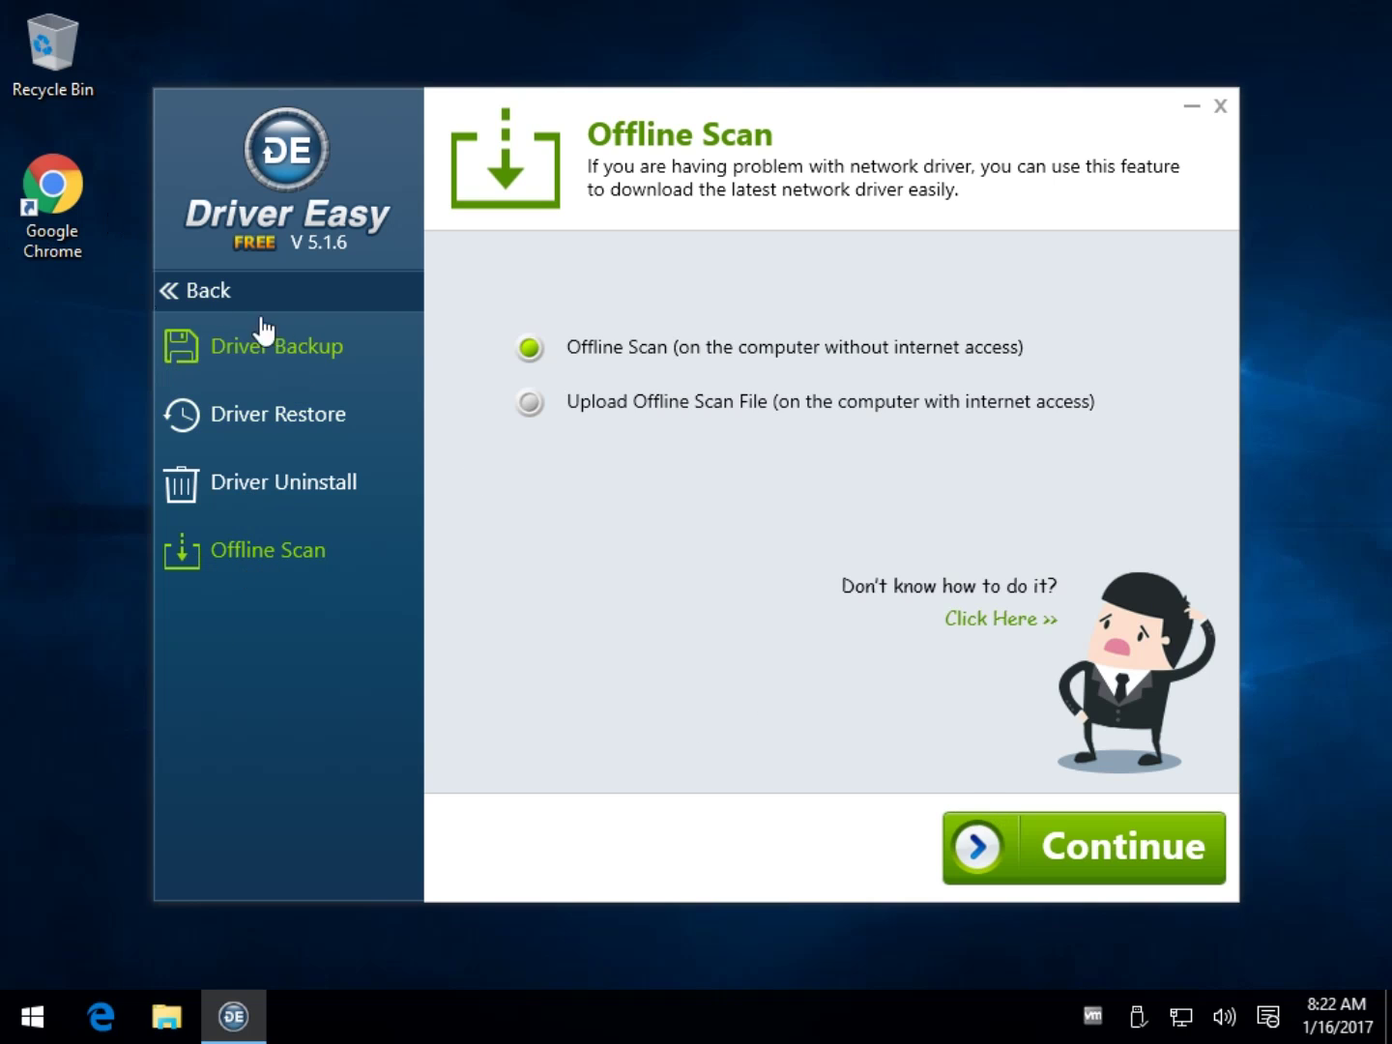
left_click(201, 286)
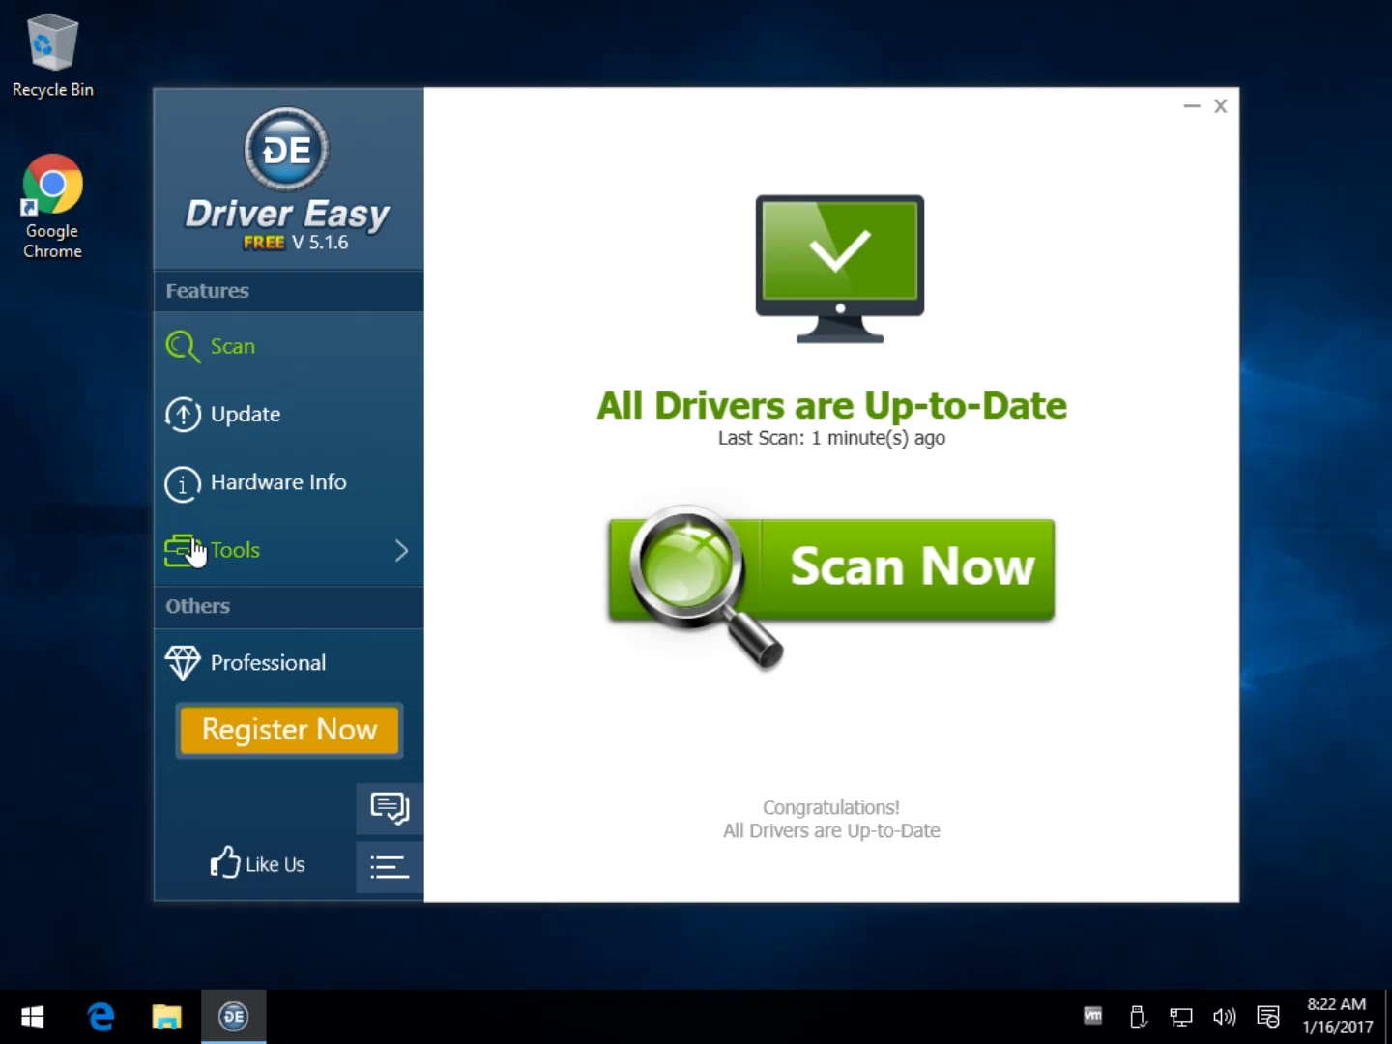
Review the Free vs Professional comparison, then follow its green Register Now purchase link.
left_click(287, 735)
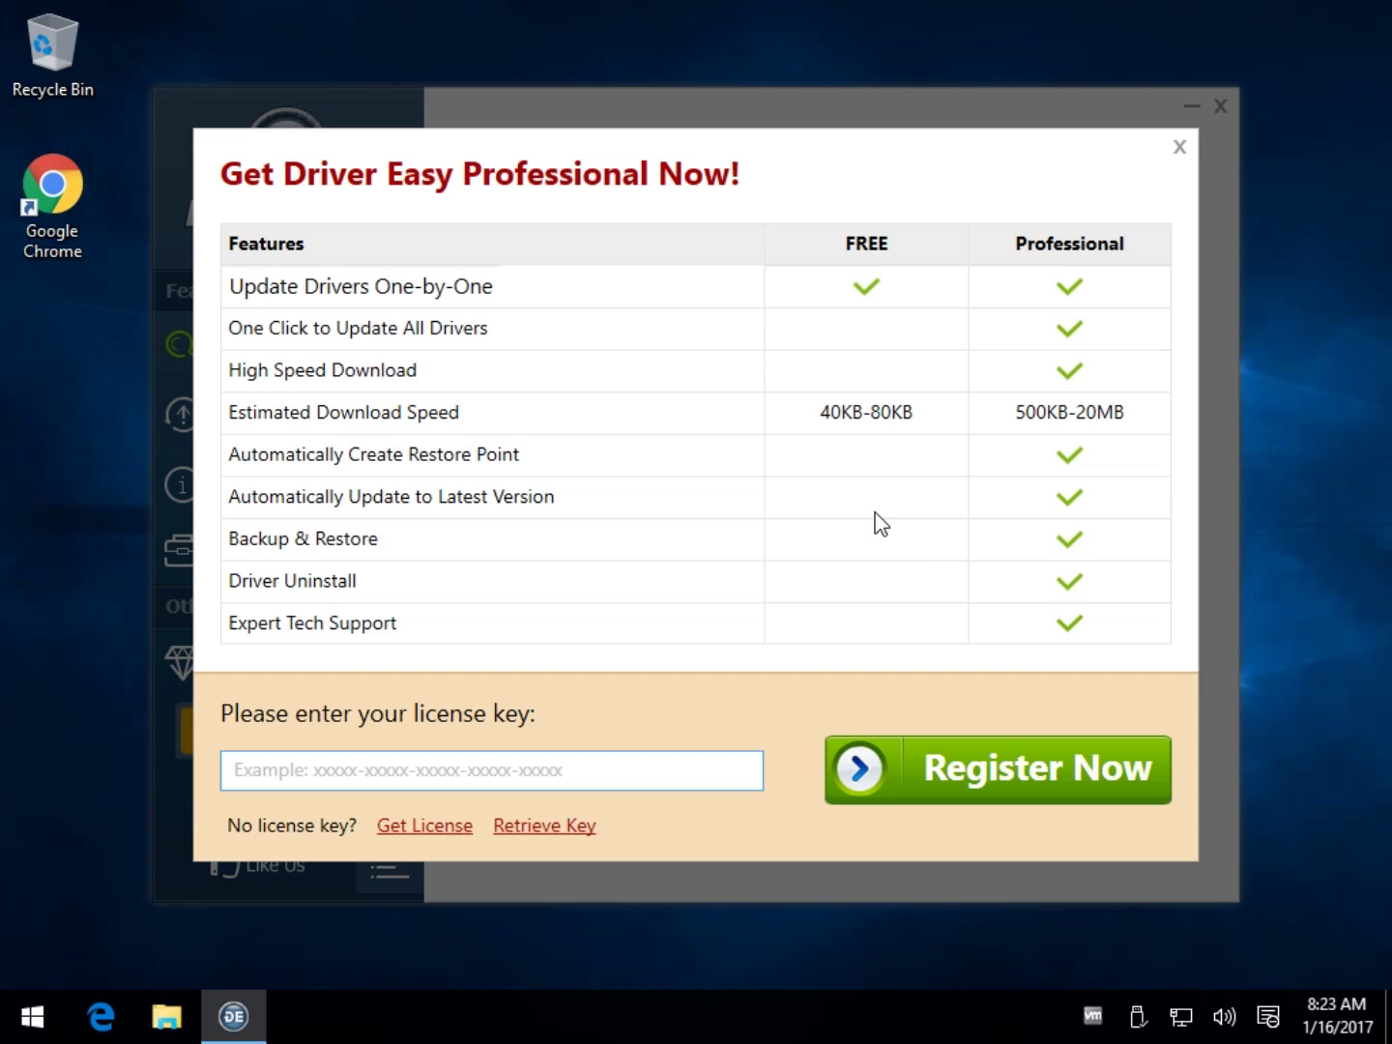
left_click(1180, 146)
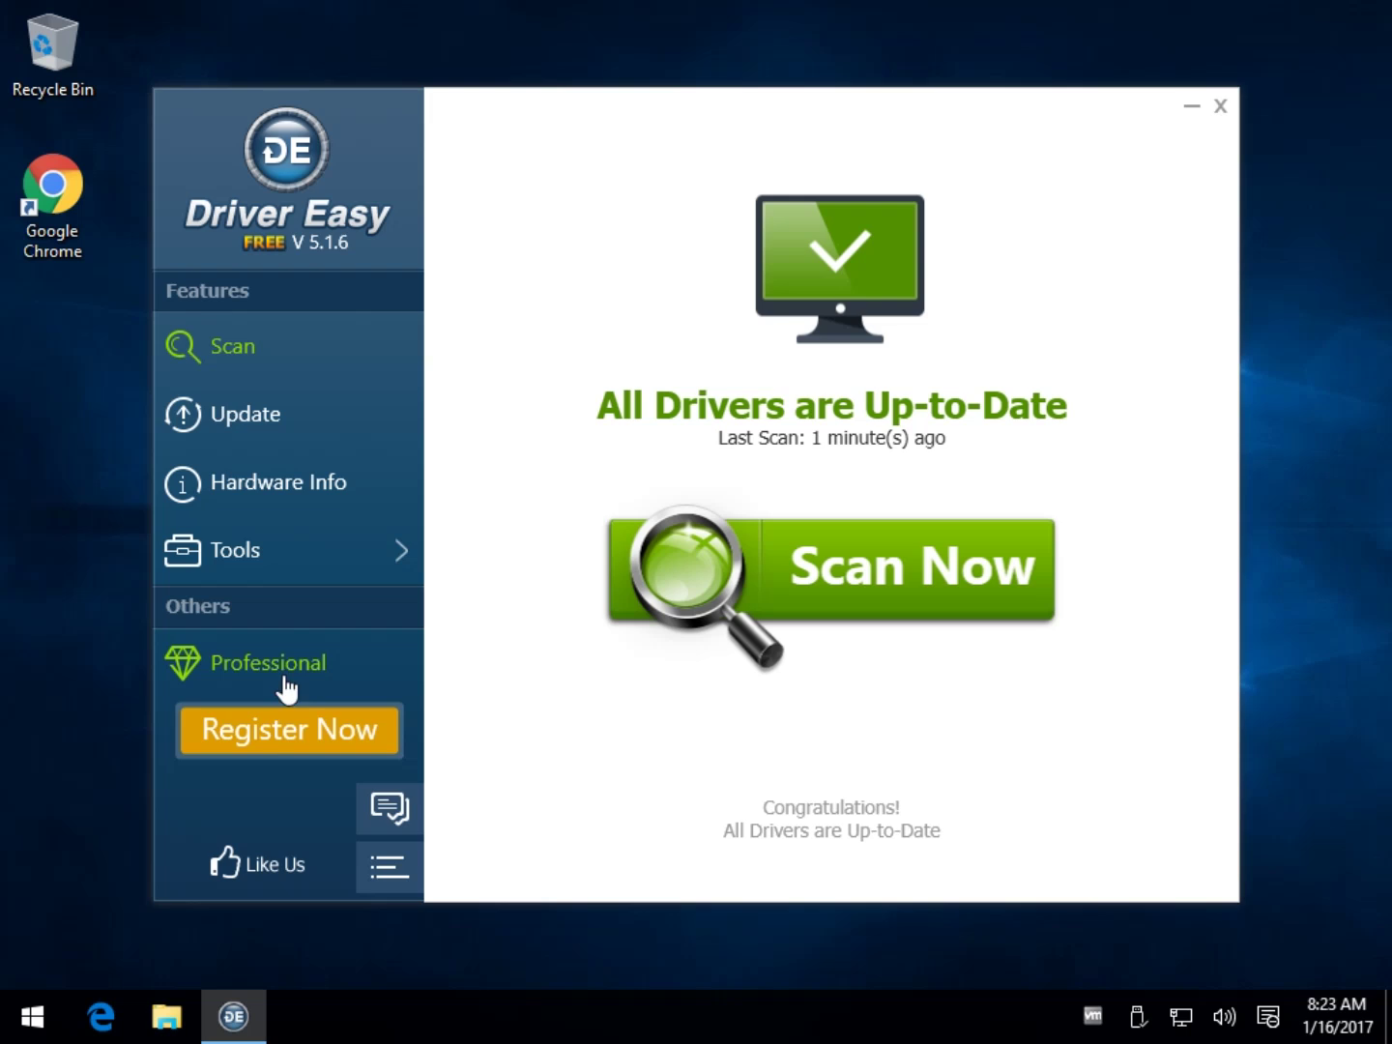
left_click(266, 733)
left_click(985, 760)
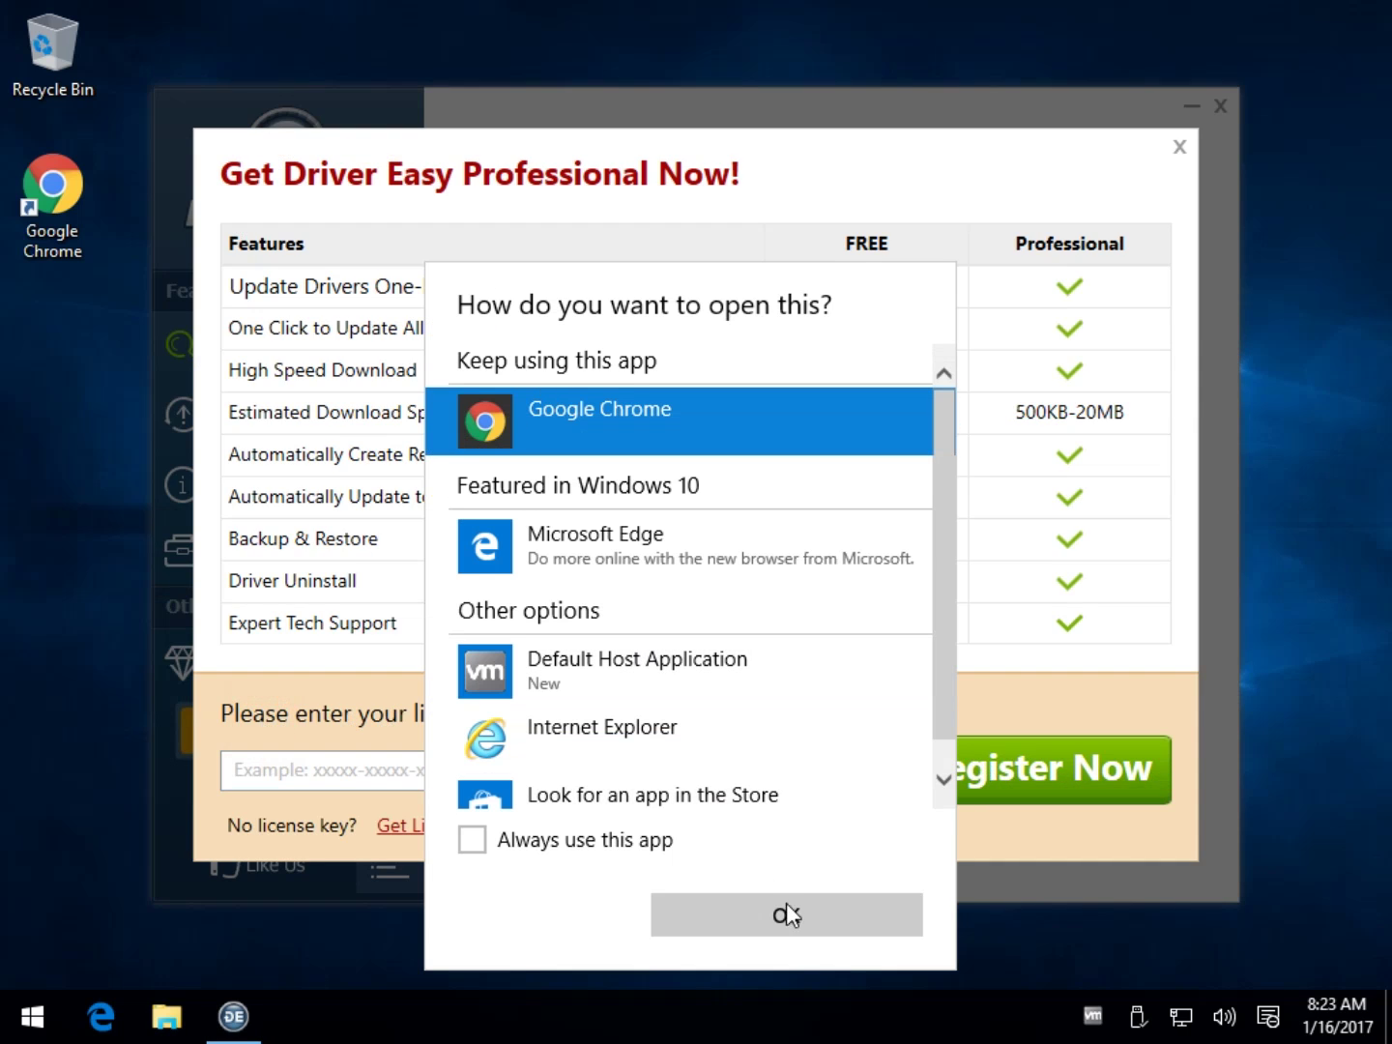
Open the $29.95 Professional pricing page in Google Chrome, then close Chrome.
left_click(788, 915)
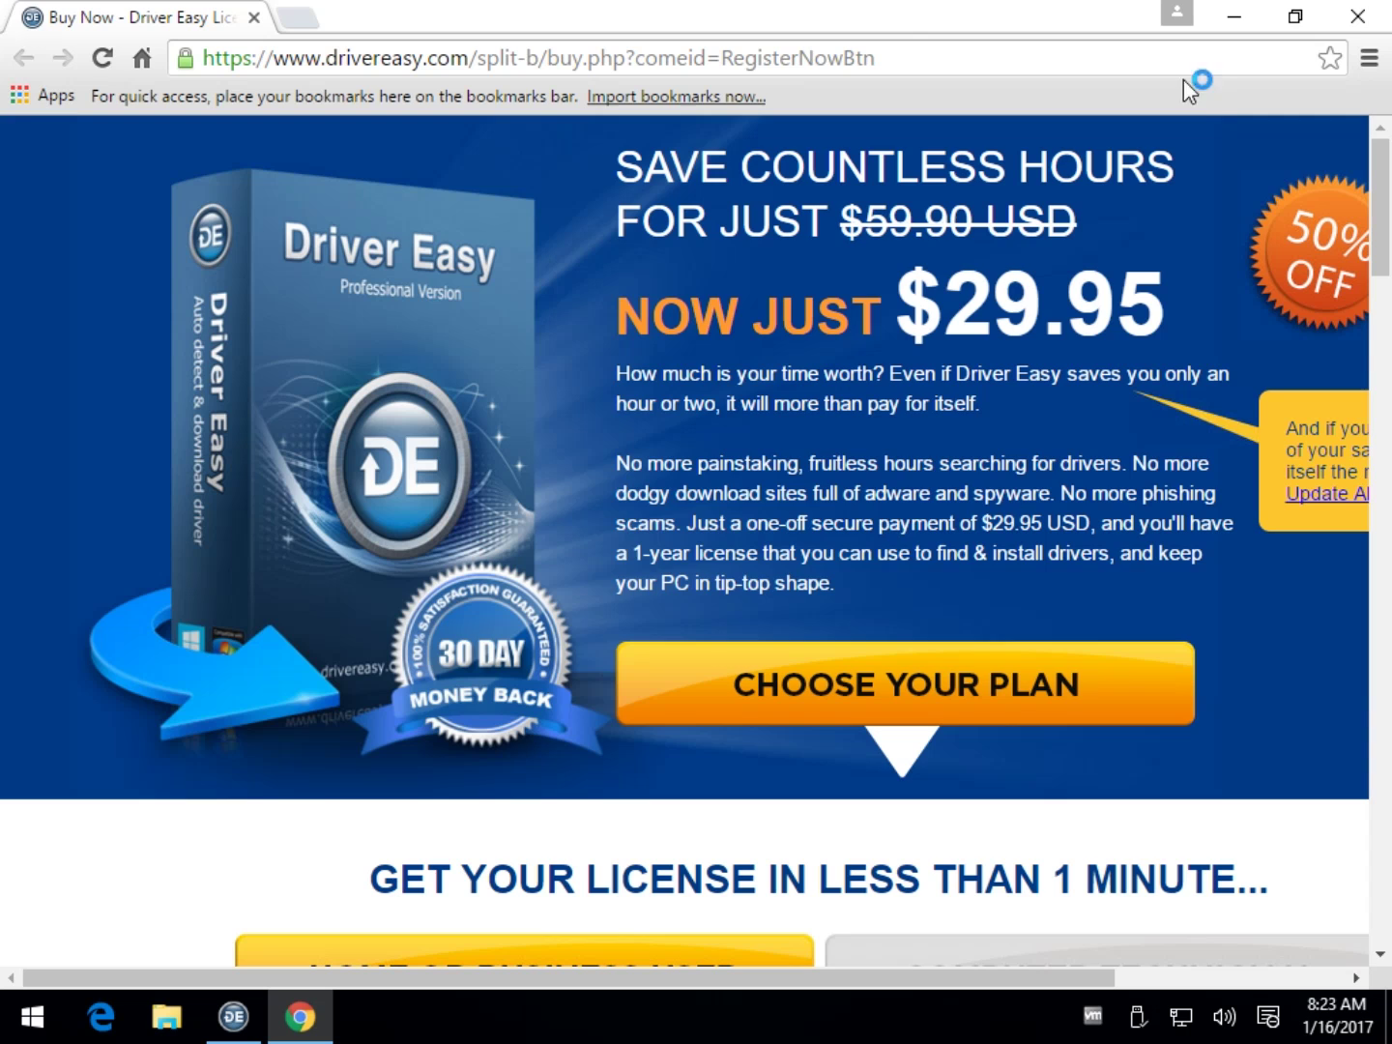
left_click(1357, 16)
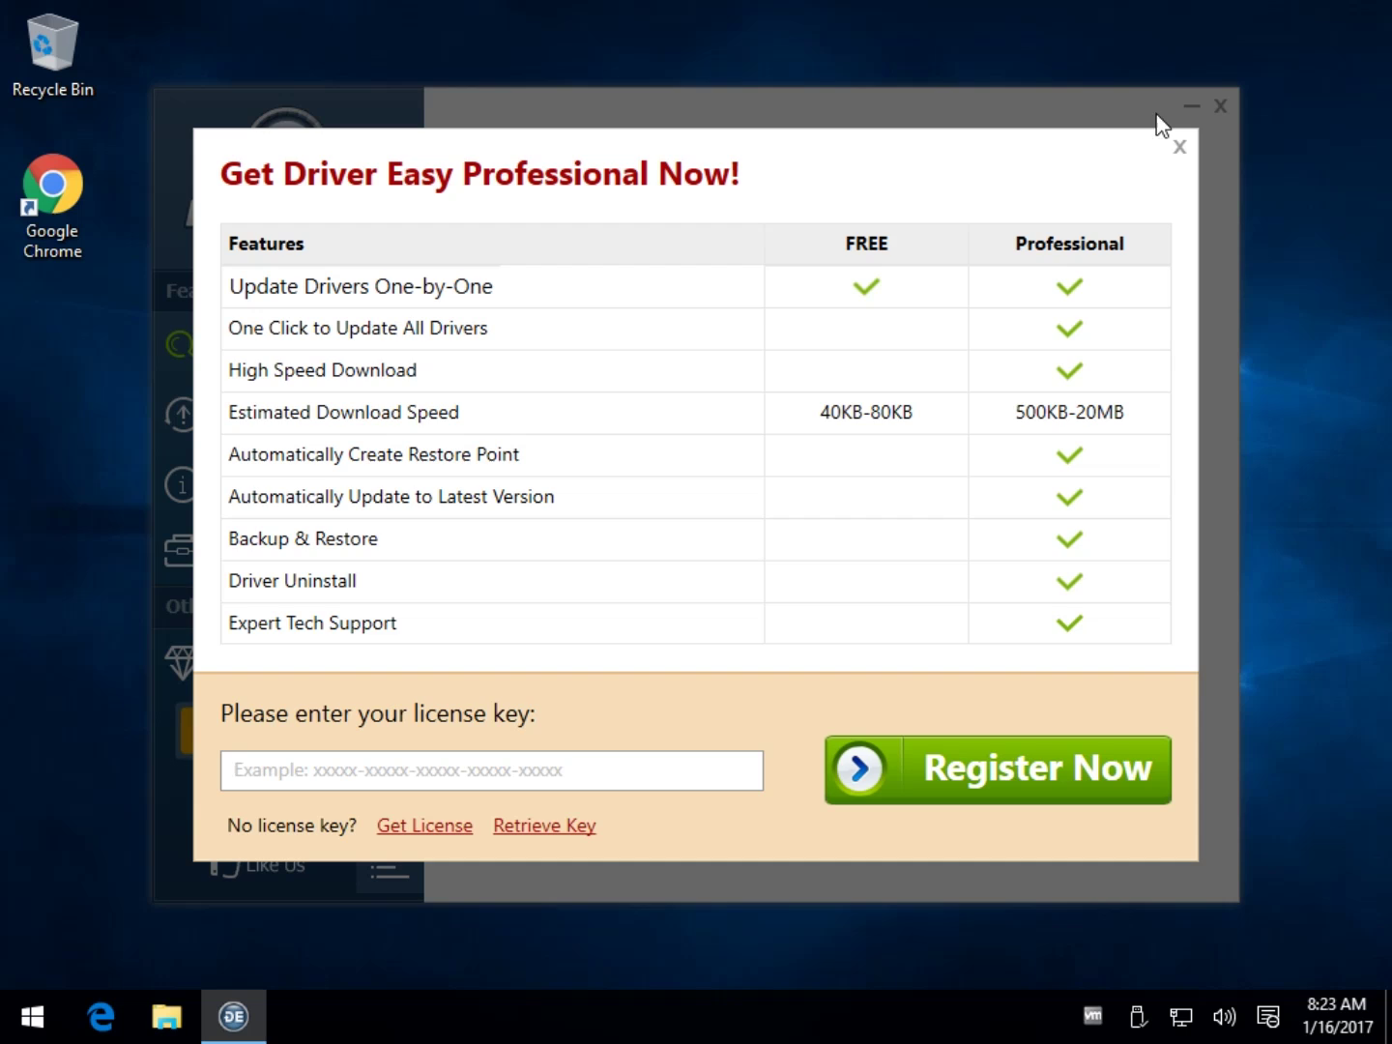
Dismiss the upgrade dialog and navigate back to the all-drivers-up-to-date screen.
left_click(1179, 146)
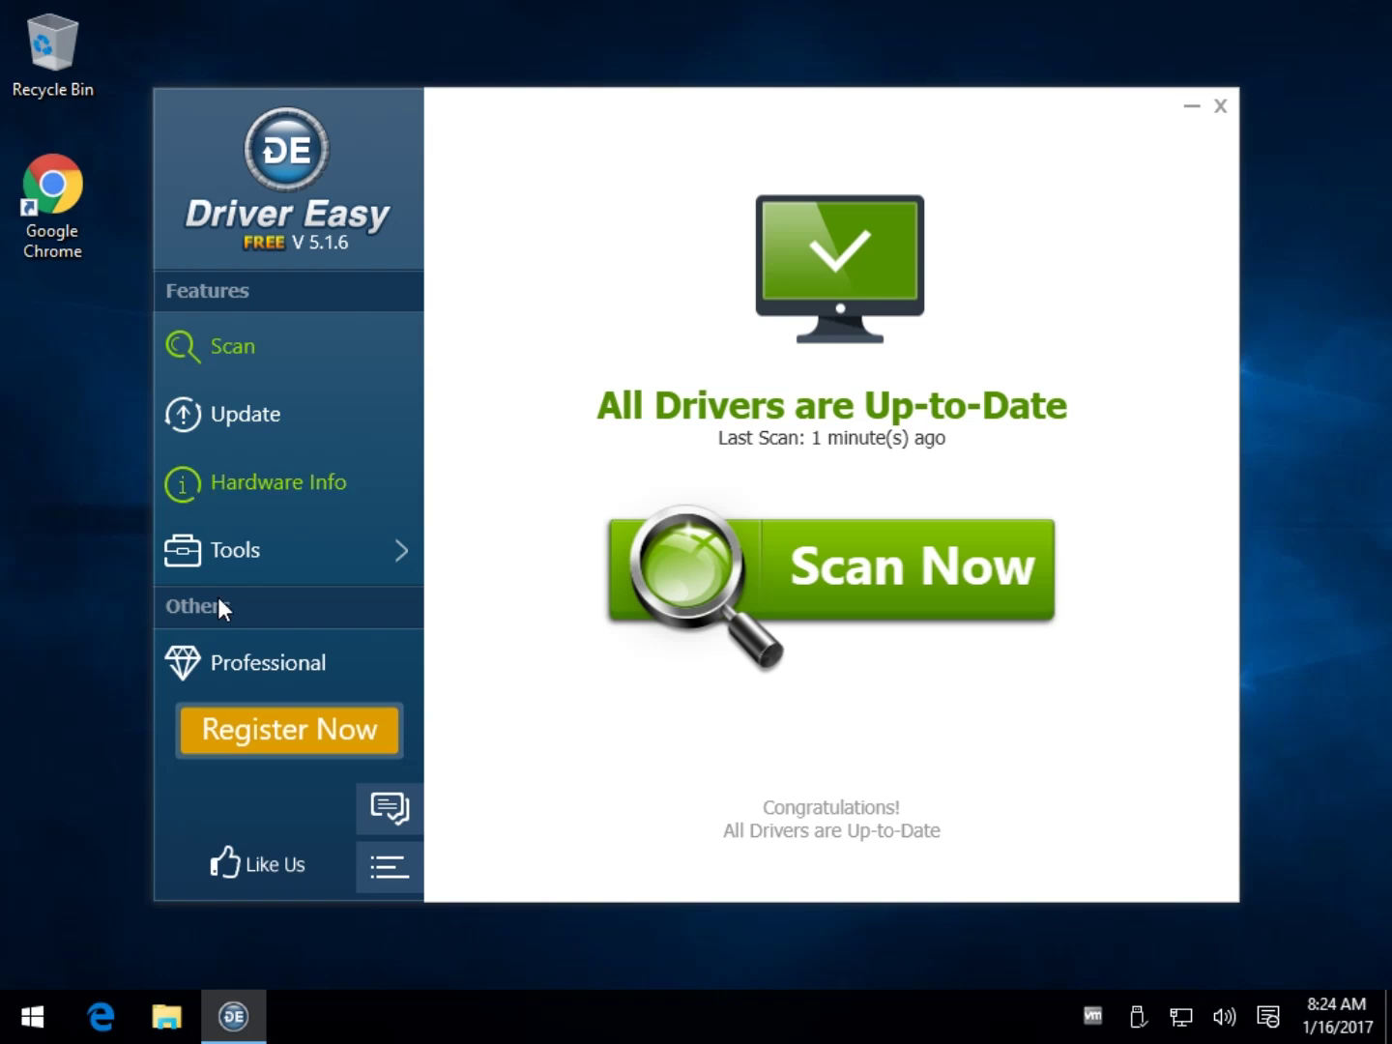
left_click(251, 568)
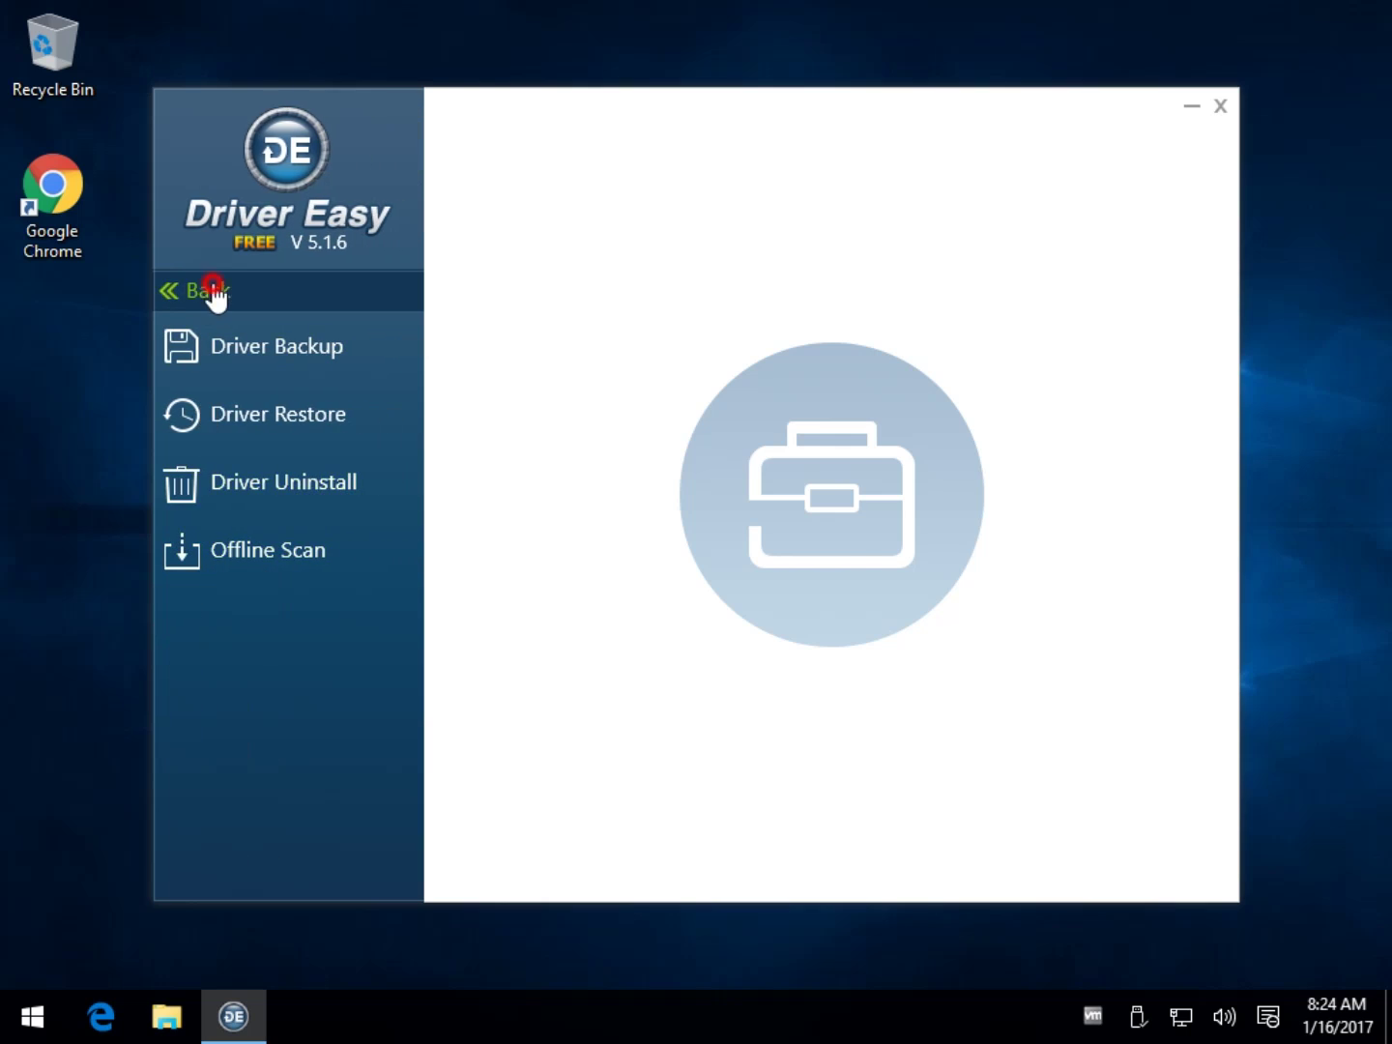
left_click(177, 295)
left_click(228, 361)
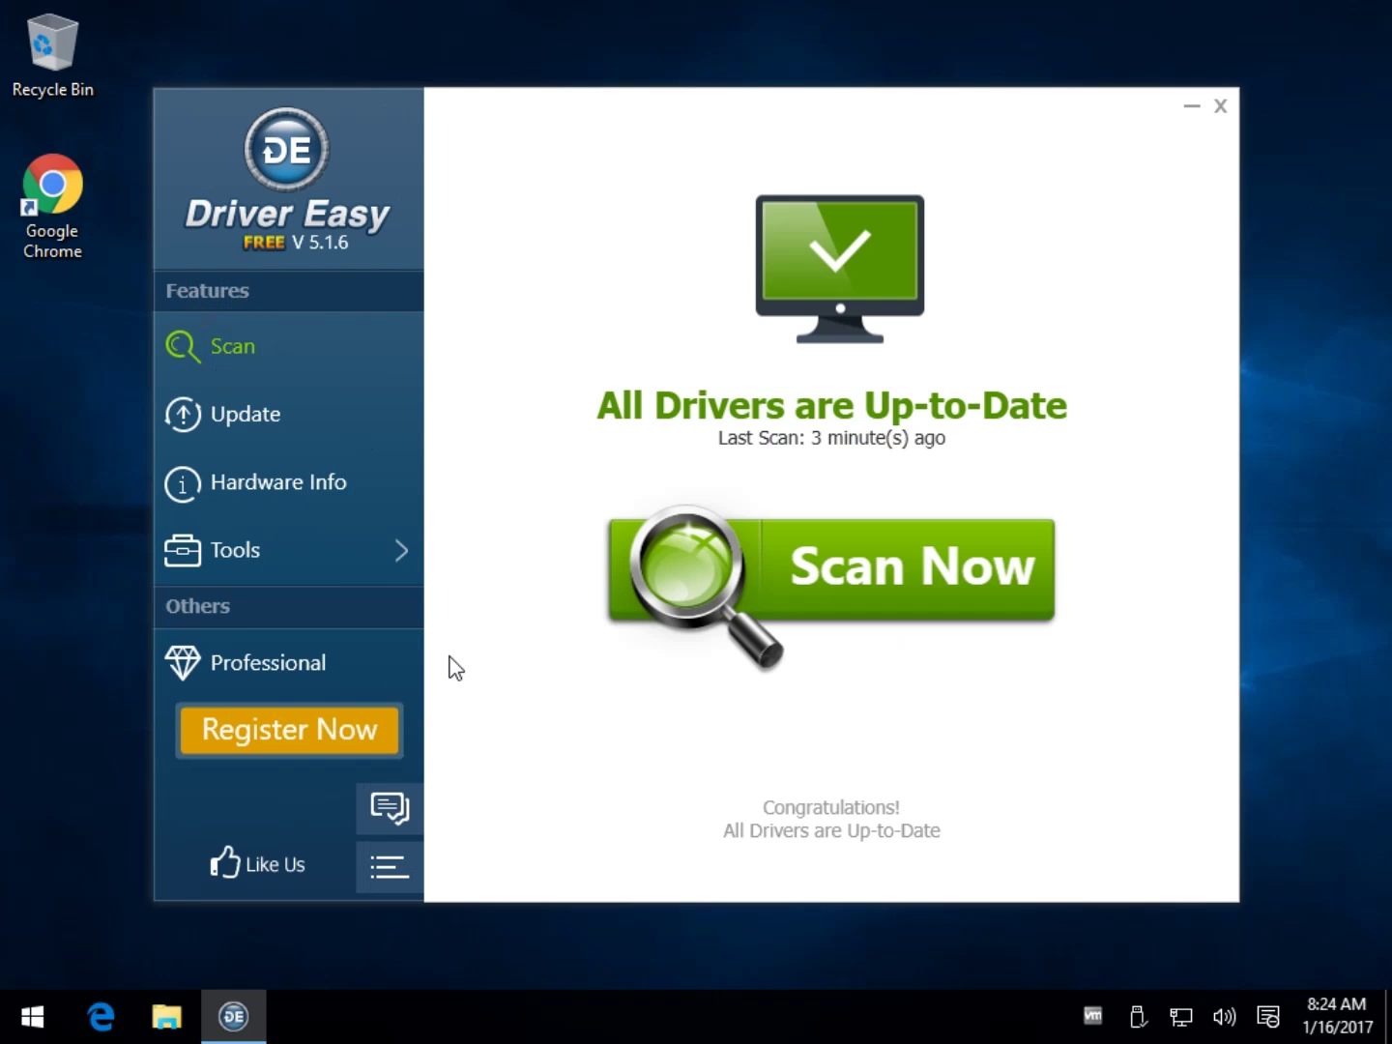